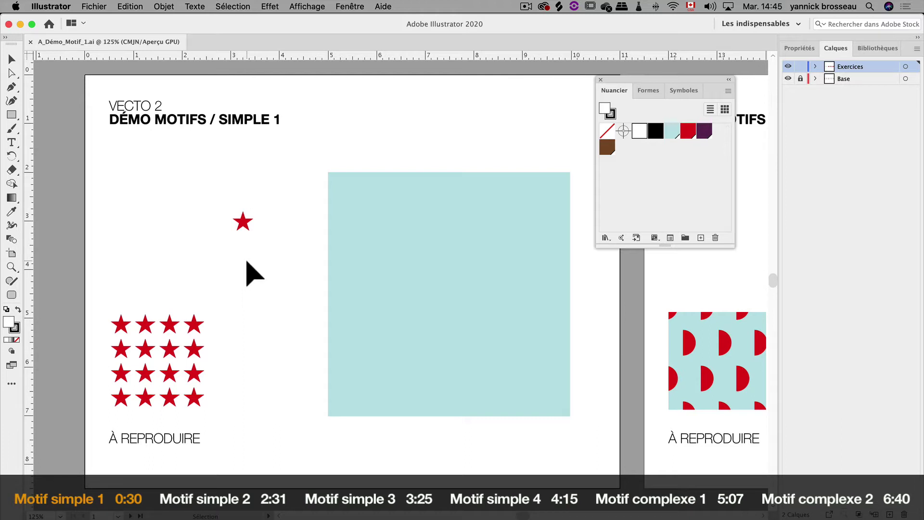
Make the red star a pattern swatch and fill the large cyan square with repeating stars.
{"action": "left_click", "coordinate": [243, 223]}
{"action": "mouse_move", "coordinate": [242, 223]}
{"action": "left_mouse_down"}
{"action": "mouse_move", "coordinate": [701, 206]}
{"action": "mouse_move", "coordinate": [700, 197]}
{"action": "left_mouse_up"}
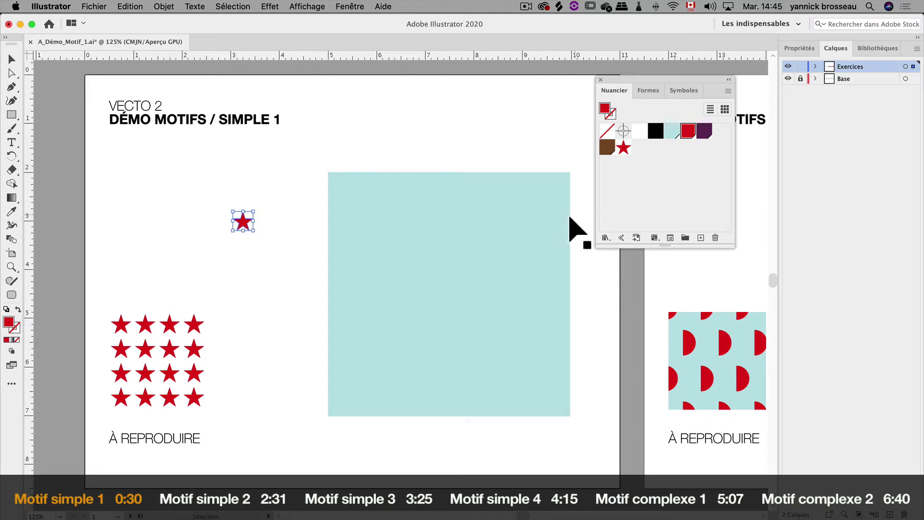
{"action": "left_click", "coordinate": [509, 222]}
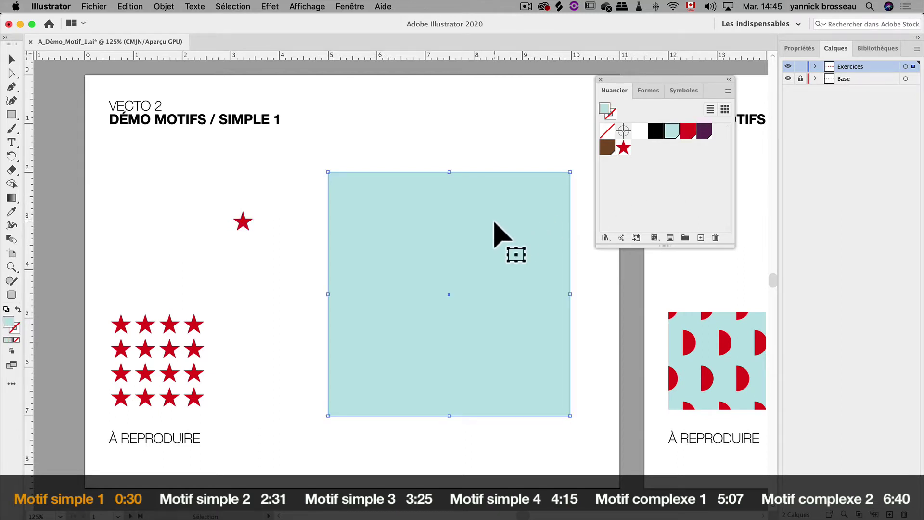
{"action": "left_click", "coordinate": [624, 146]}
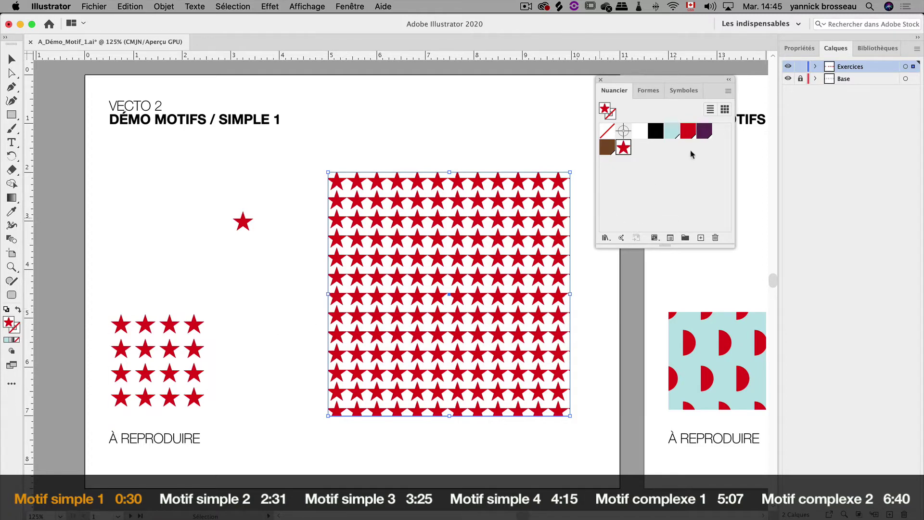
Open the star swatch in Pattern Edit mode and zoom in close on the tiled stars.
{"action": "double_click", "coordinate": [623, 148]}
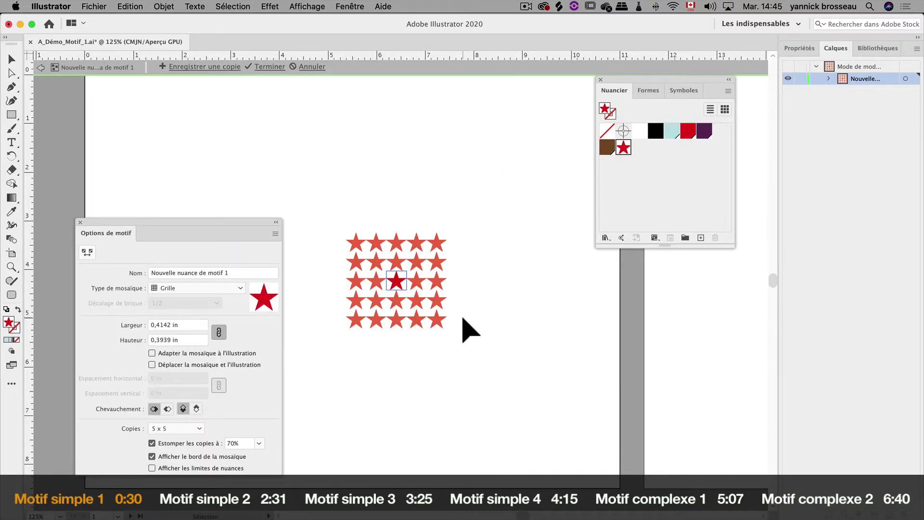
{"action": "key", "text": "super+plus"}
{"action": "key", "text": "super+plus"}
{"action": "key", "text": "super+plus"}
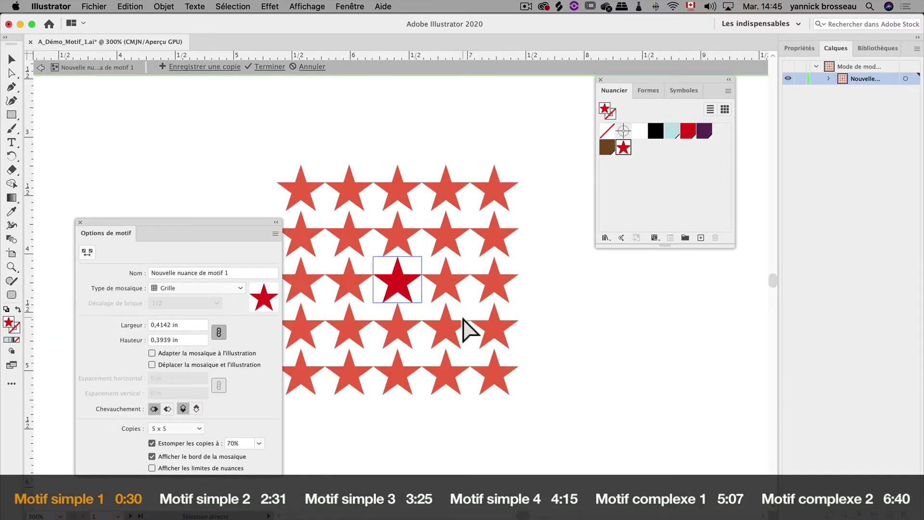
{"action": "key", "text": "super+plus"}
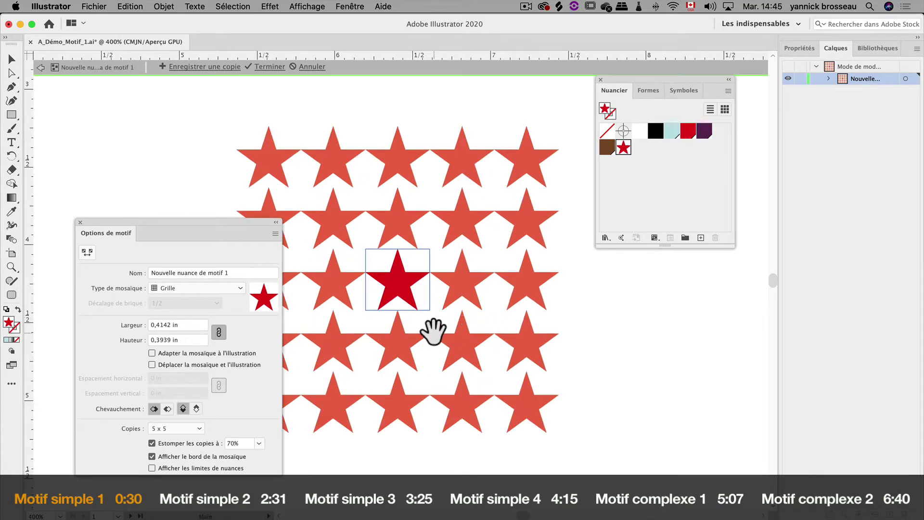
{"action": "left_click_drag", "start_coordinate": [433, 330], "coordinate": [479, 346]}
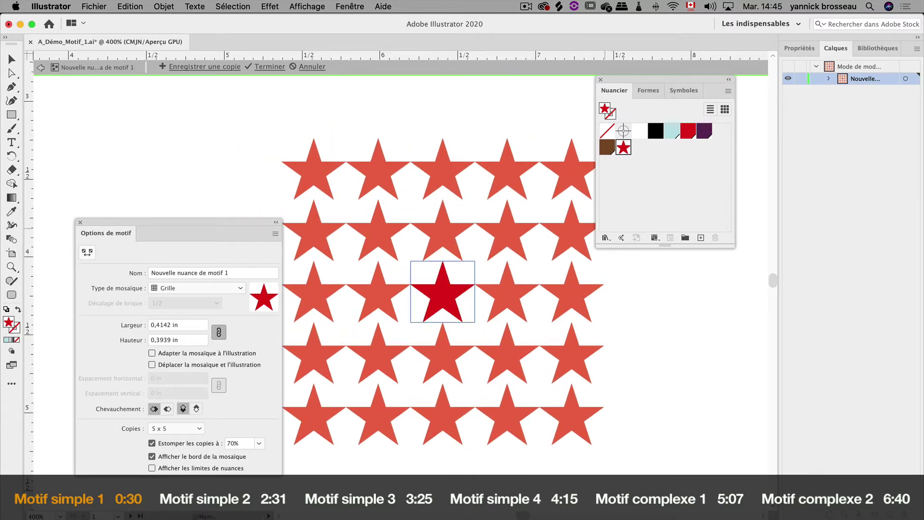
{"action": "left_click_drag", "start_coordinate": [605, 96], "coordinate": [637, 96]}
{"action": "left_click_drag", "start_coordinate": [513, 239], "coordinate": [520, 238]}
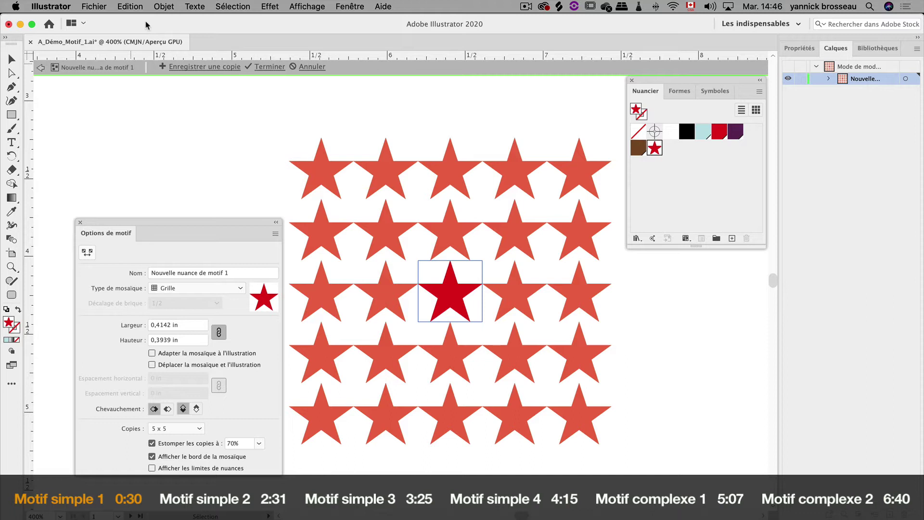
Show Pattern Options and widen the star tile with the Pattern Tile Tool.
{"action": "left_click", "coordinate": [164, 7]}
{"action": "mouse_move", "coordinate": [171, 285]}
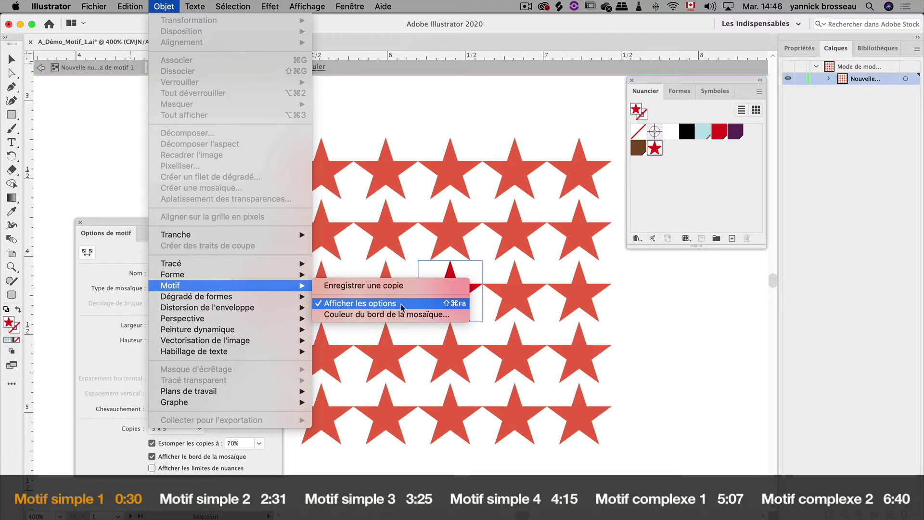
{"action": "left_click", "coordinate": [402, 305]}
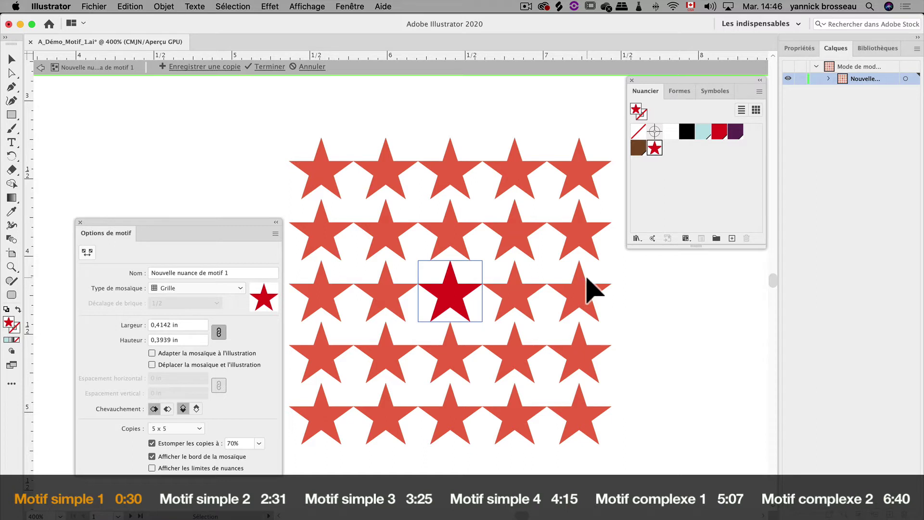
{"action": "left_click", "coordinate": [87, 252]}
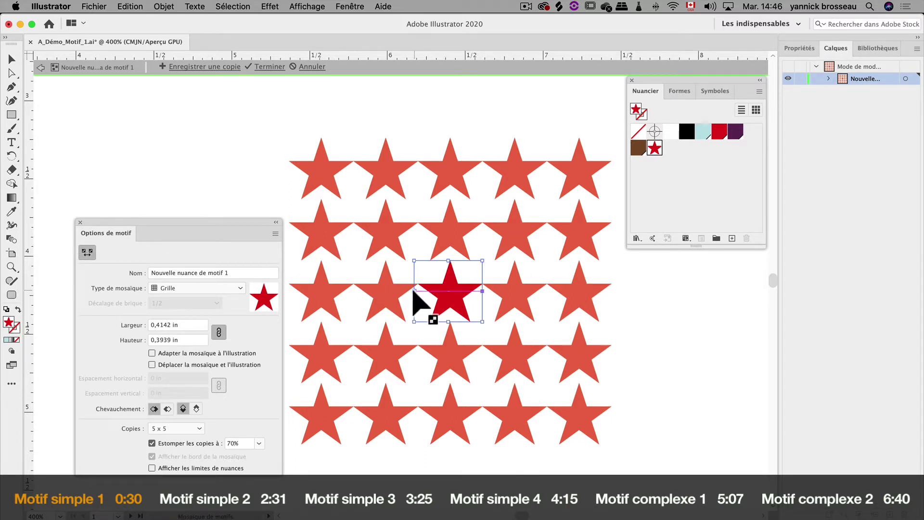
{"action": "mouse_move", "coordinate": [418, 290]}
{"action": "left_mouse_down"}
{"action": "mouse_move", "coordinate": [406, 297]}
{"action": "mouse_move", "coordinate": [441, 335]}
{"action": "left_mouse_up"}
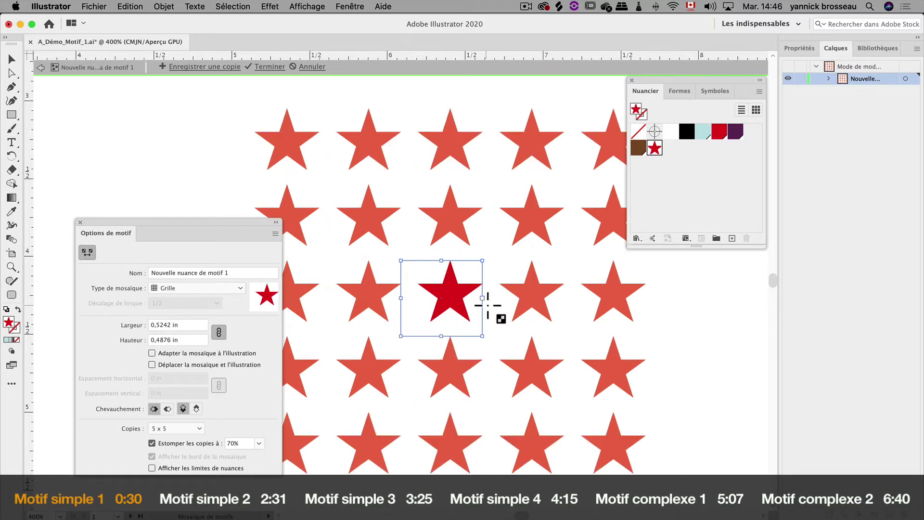
{"action": "left_click_drag", "start_coordinate": [482, 297], "coordinate": [515, 298]}
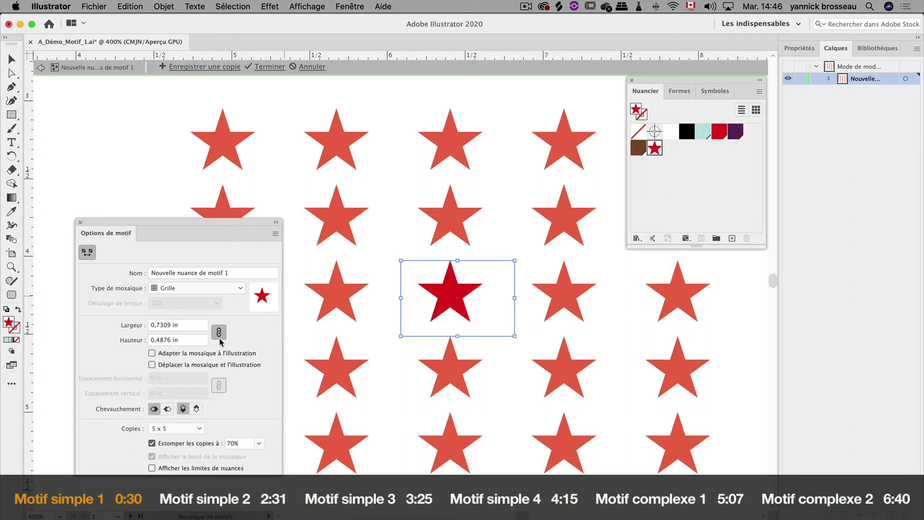
{"action": "left_click", "coordinate": [152, 353]}
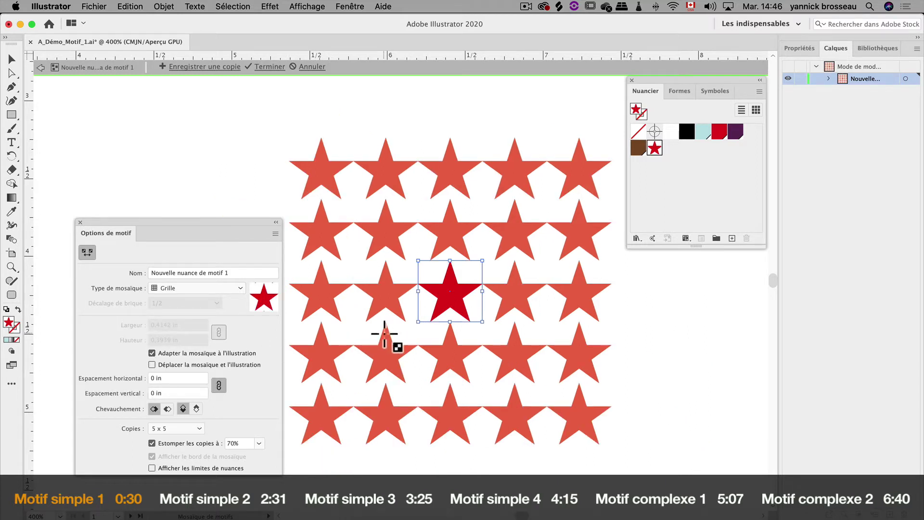
{"action": "left_click", "coordinate": [152, 353]}
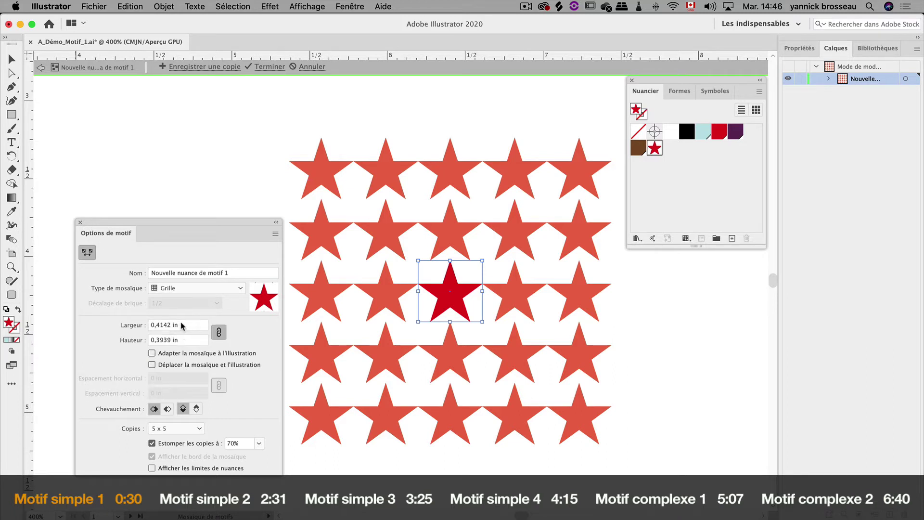
Set the star tile width and height to 0.5 in and finish editing the pattern.
{"action": "left_click_drag", "start_coordinate": [182, 324], "coordinate": [159, 325]}
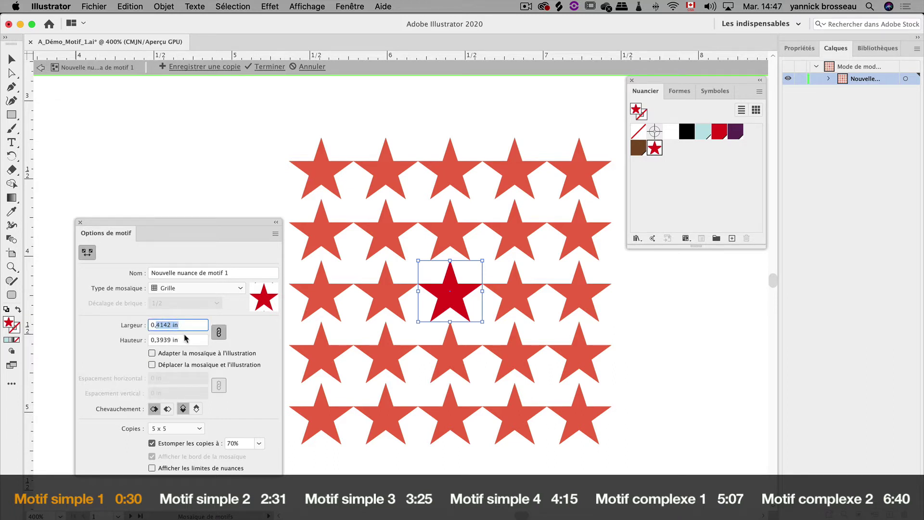
{"action": "type", "text": "5"}
{"action": "left_click_drag", "start_coordinate": [155, 340], "coordinate": [183, 339]}
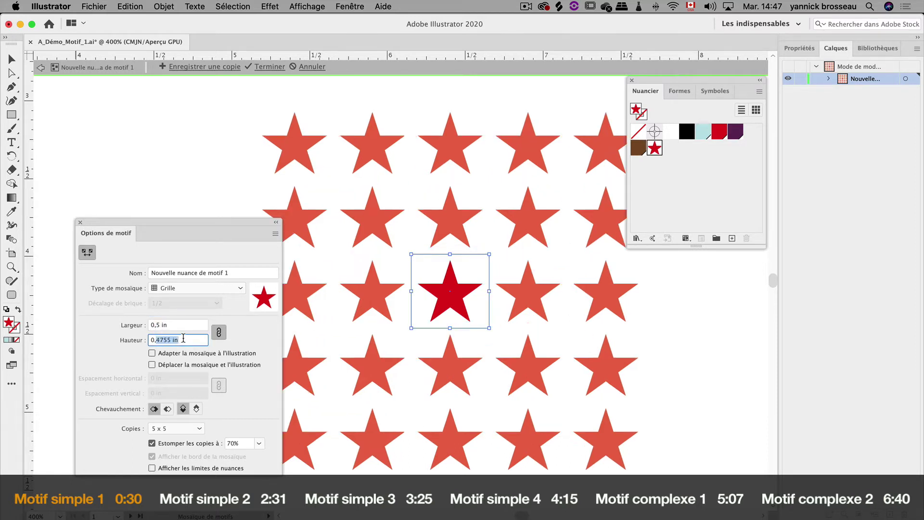
{"action": "type", "text": "5"}
{"action": "key", "text": "Return"}
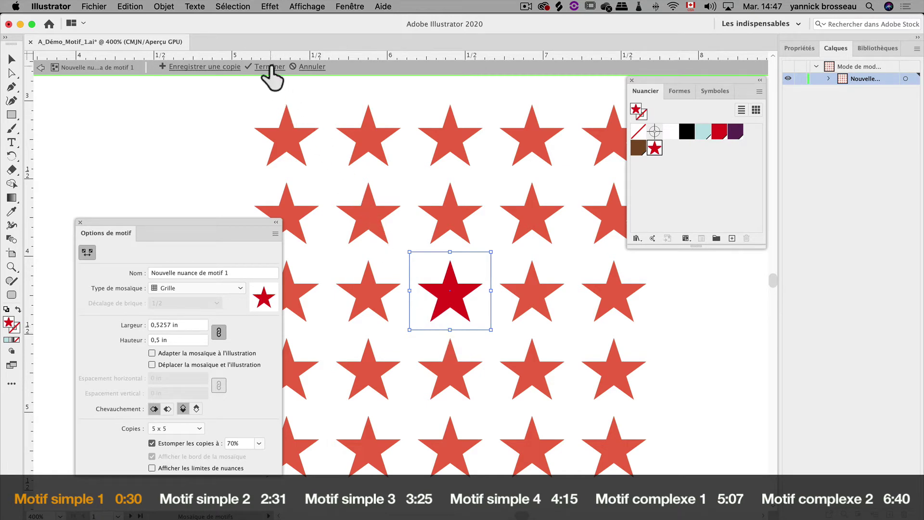
{"action": "left_click", "coordinate": [270, 67]}
Centre the red circle on the small cyan square and marquee-select both shapes.
{"action": "key", "text": "ctrl+0"}
{"action": "key", "text": "z"}
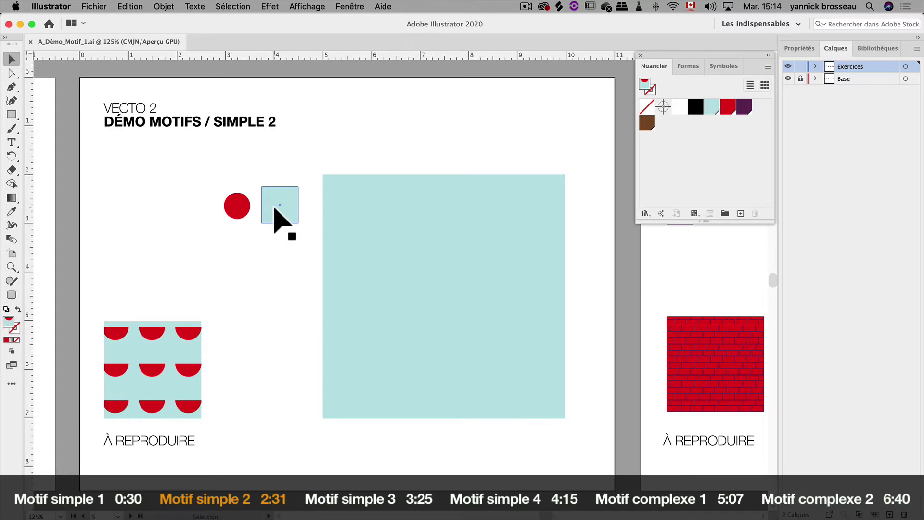
{"action": "left_click", "coordinate": [236, 209]}
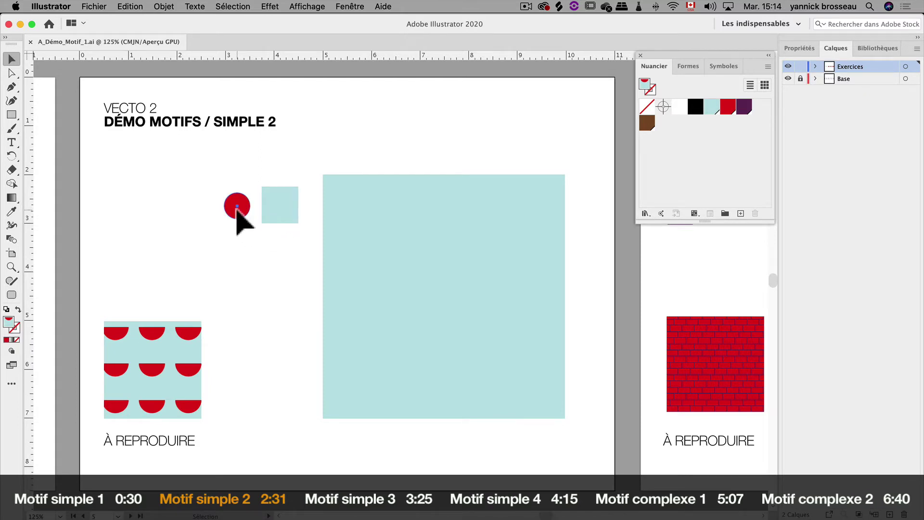
{"action": "left_click_drag", "start_coordinate": [237, 209], "coordinate": [280, 208]}
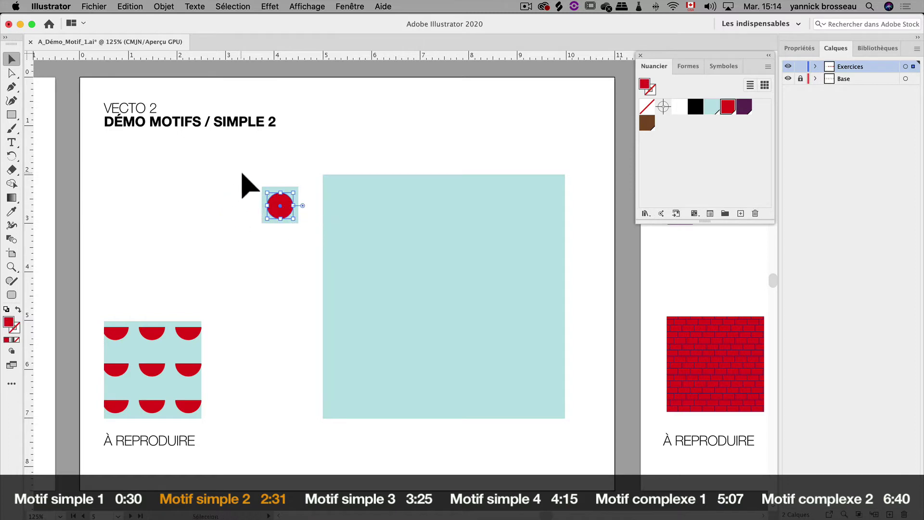
{"action": "left_click_drag", "start_coordinate": [242, 174], "coordinate": [295, 233]}
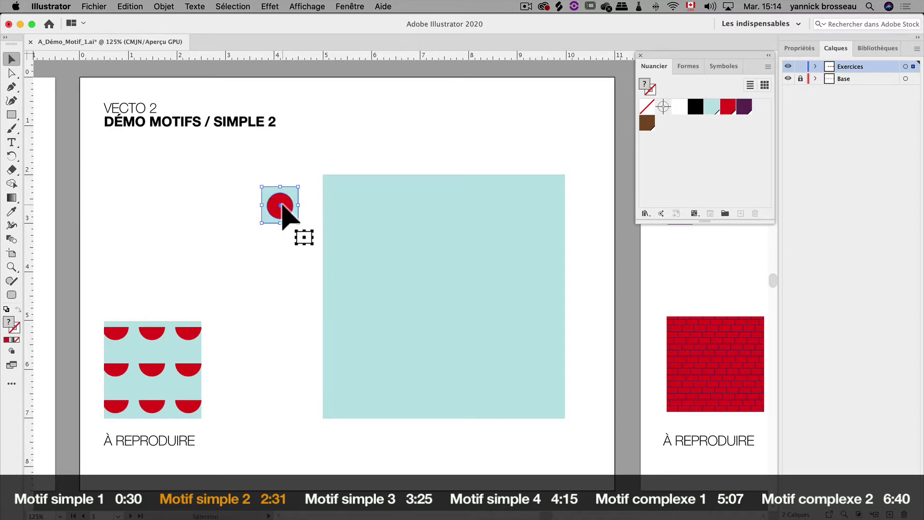
{"action": "left_click", "coordinate": [168, 7]}
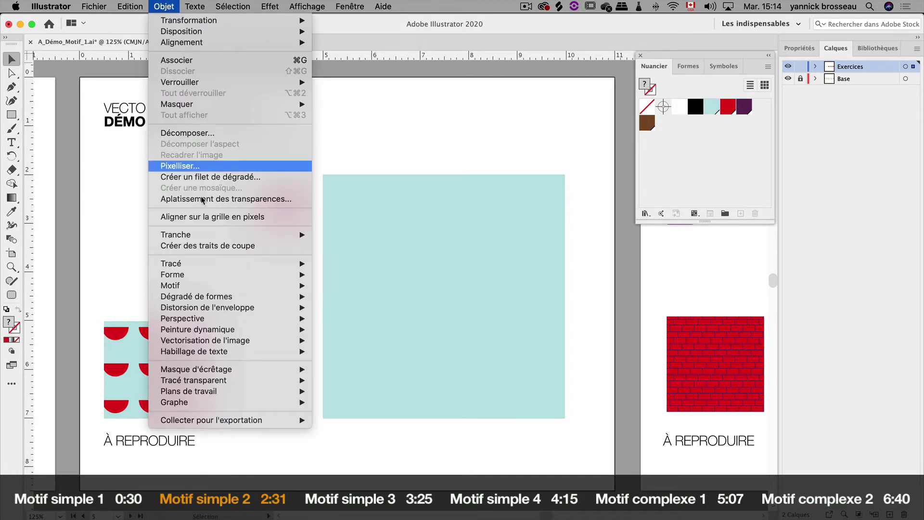
{"action": "mouse_move", "coordinate": [170, 285]}
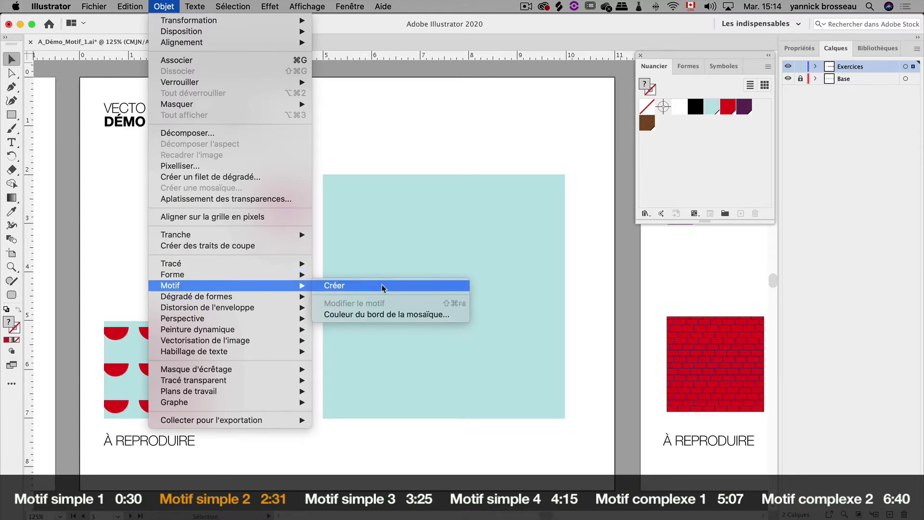
Make a pattern from the circle and square, previewed as 7 x 7 copies.
{"action": "left_click", "coordinate": [383, 286]}
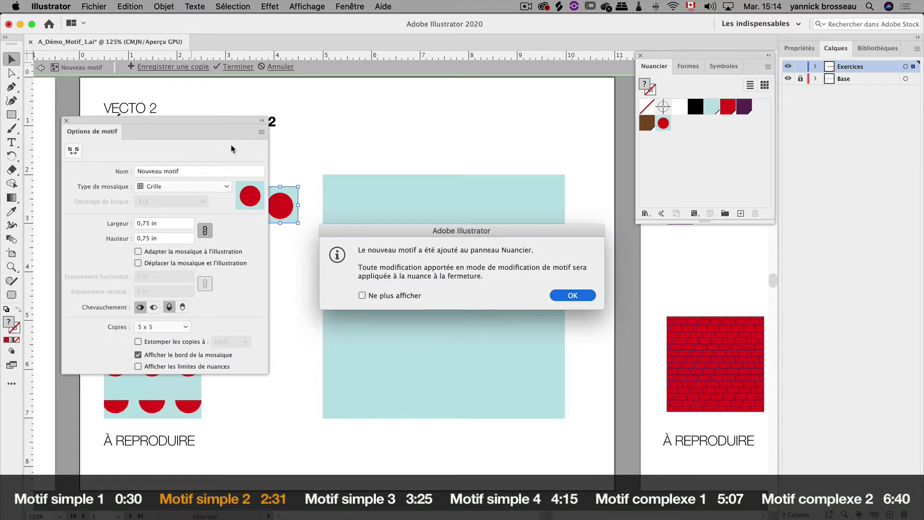
{"action": "left_click", "coordinate": [565, 296]}
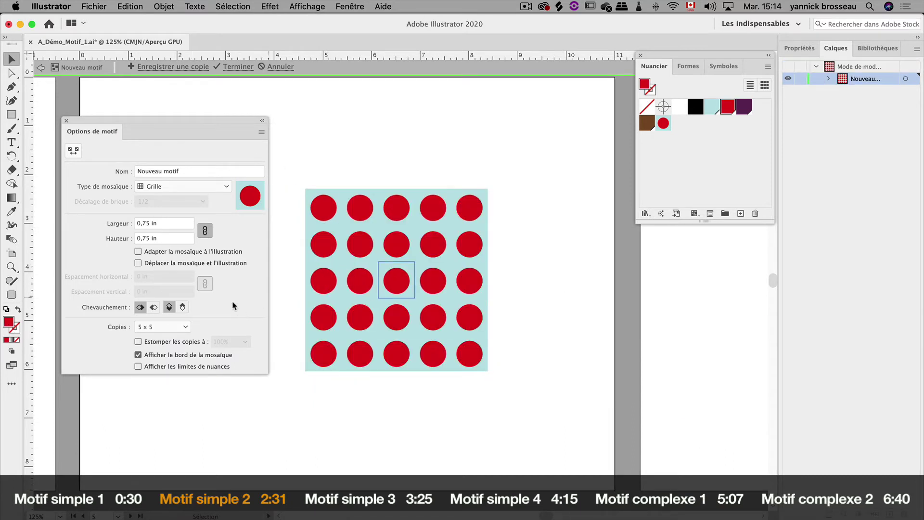
{"action": "left_click", "coordinate": [176, 327]}
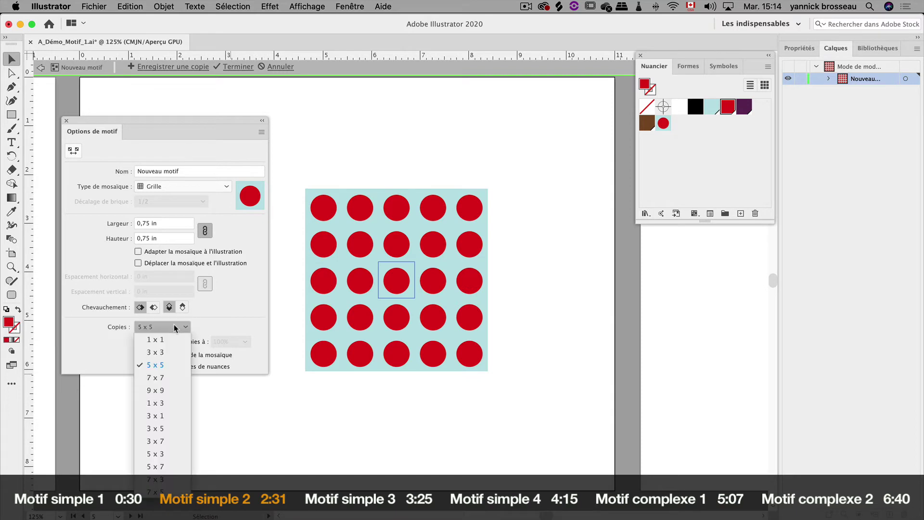
{"action": "left_click", "coordinate": [166, 378]}
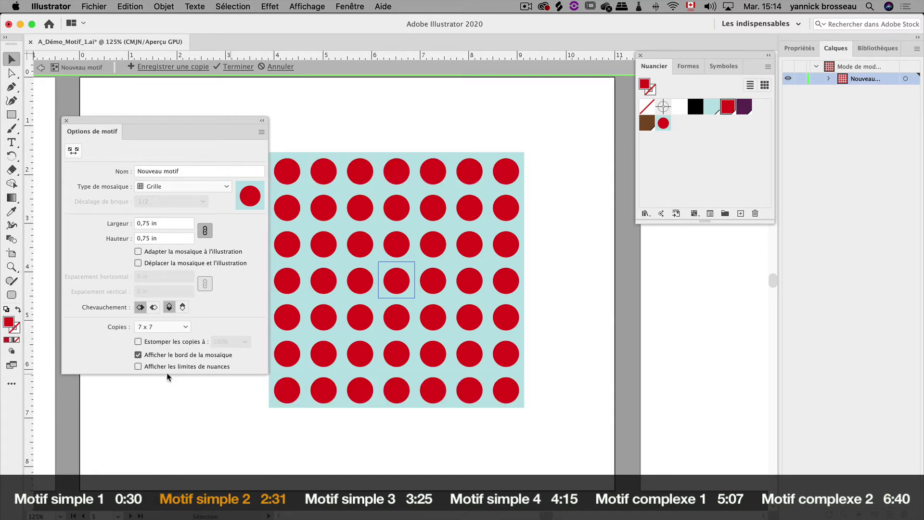
Dim the pattern copies to 50% and raise the circle across the tile's top edge.
{"action": "left_click", "coordinate": [138, 342]}
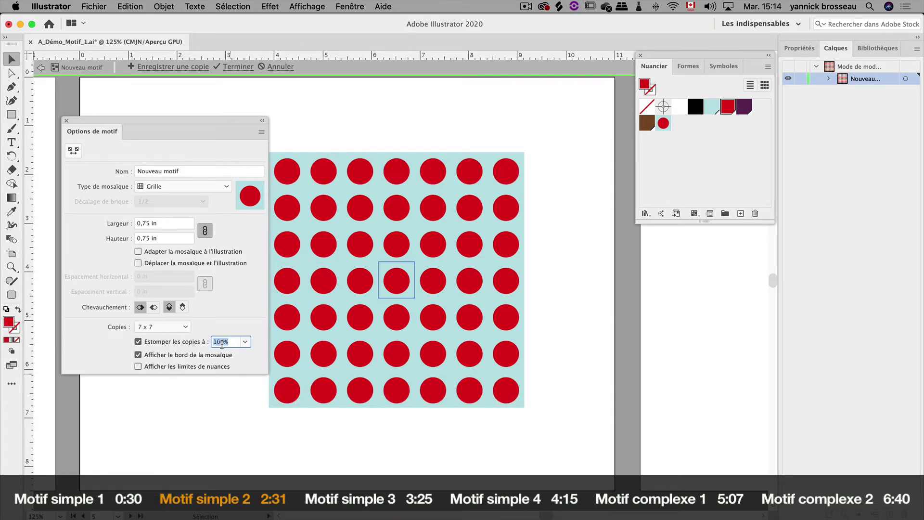
{"action": "type", "text": "70"}
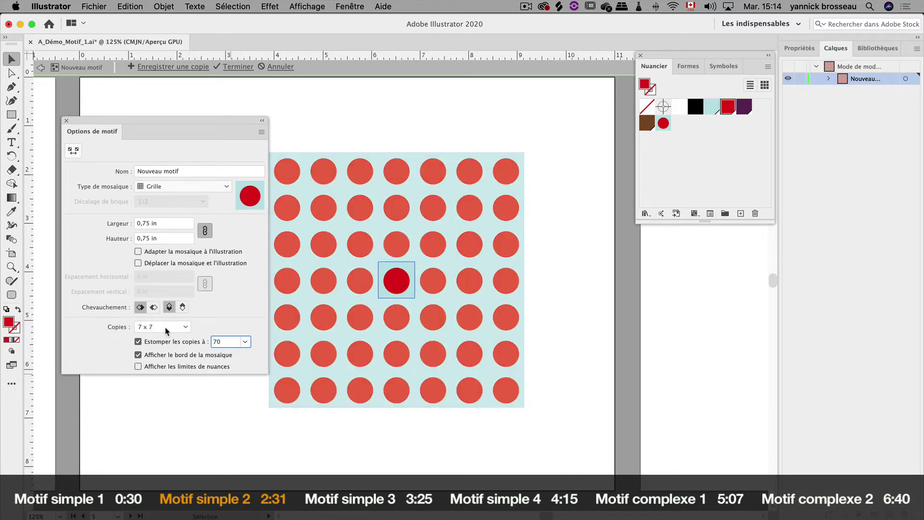
{"action": "left_click", "coordinate": [165, 329]}
{"action": "left_click", "coordinate": [217, 342]}
{"action": "type", "text": "50"}
{"action": "key", "text": "Return"}
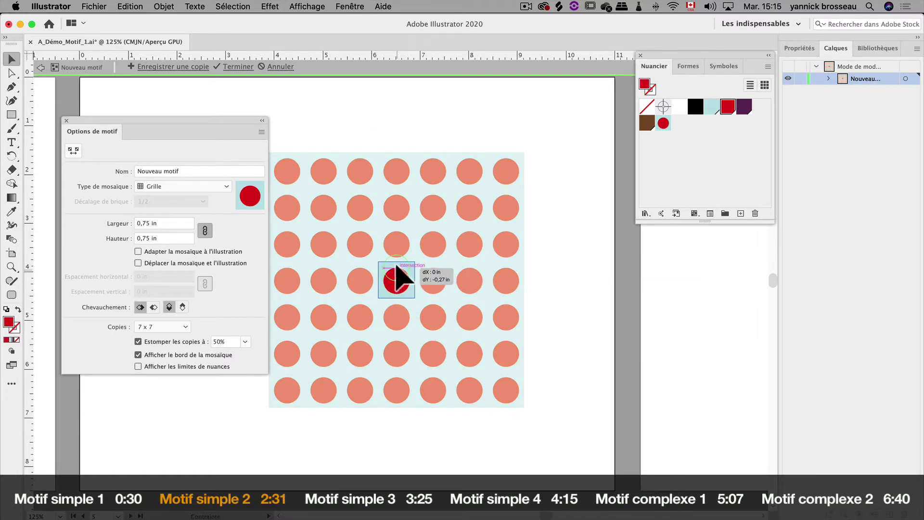
{"action": "left_click_drag", "start_coordinate": [396, 280], "coordinate": [396, 262]}
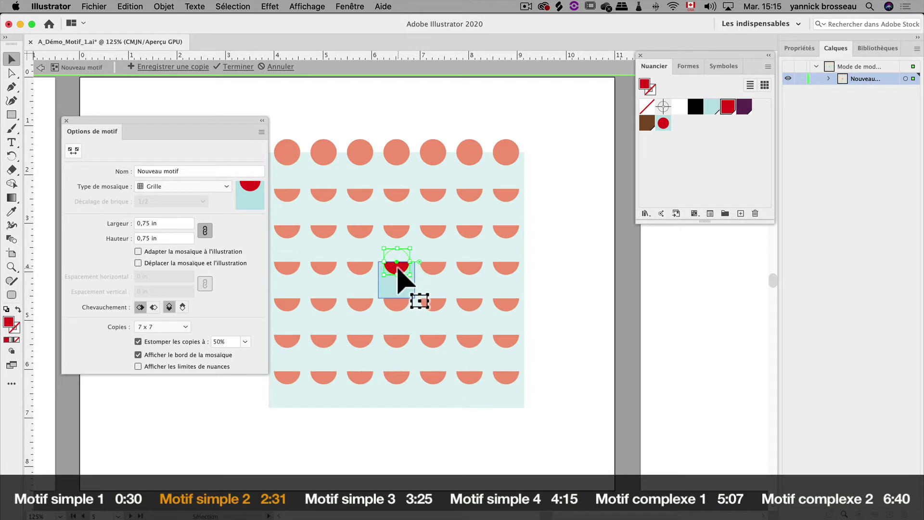
Finish the half-circle pattern and fill the large light-blue square with it.
{"action": "left_click", "coordinate": [234, 67]}
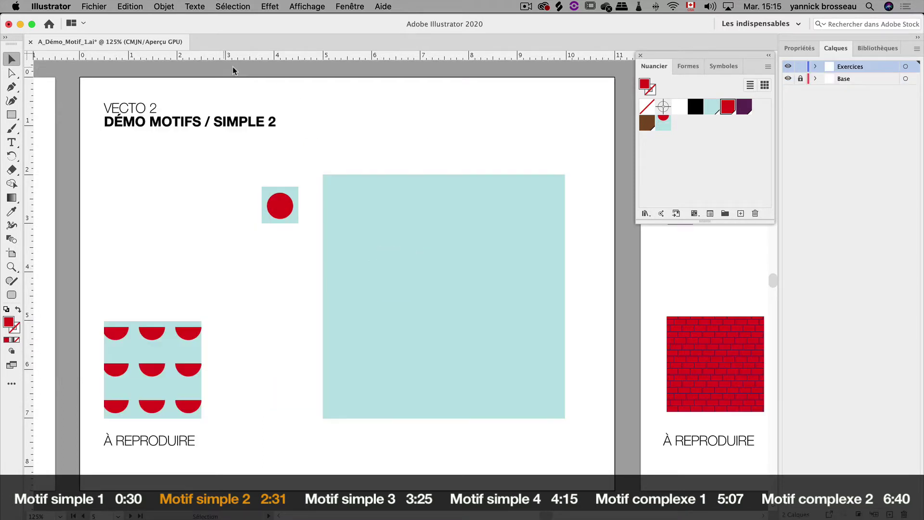
{"action": "left_click", "coordinate": [412, 204]}
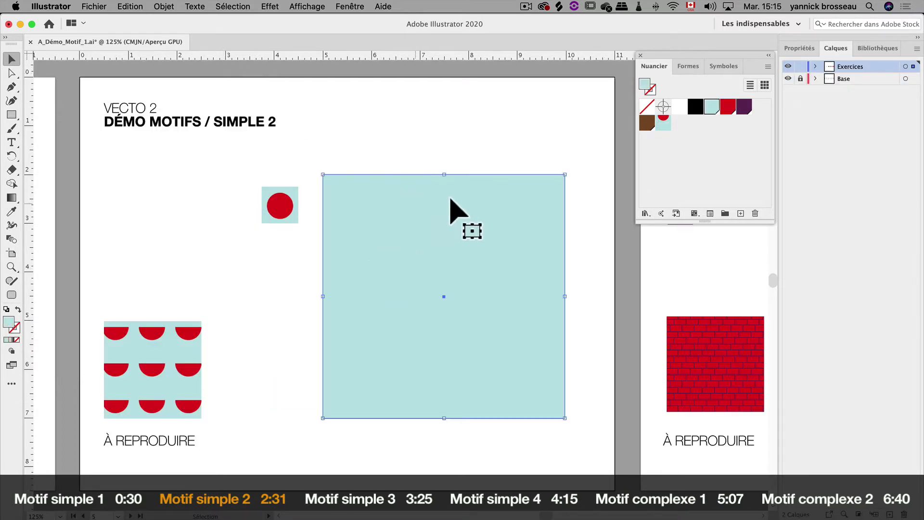
{"action": "left_click", "coordinate": [663, 122]}
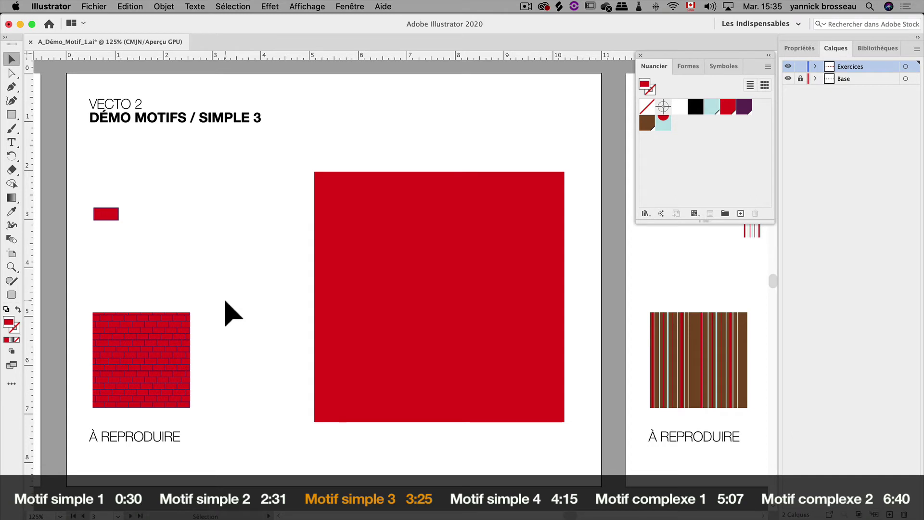
Add the small red rectangle as a swatch and fill the large red square with it.
{"action": "left_click_drag", "start_coordinate": [106, 213], "coordinate": [677, 188]}
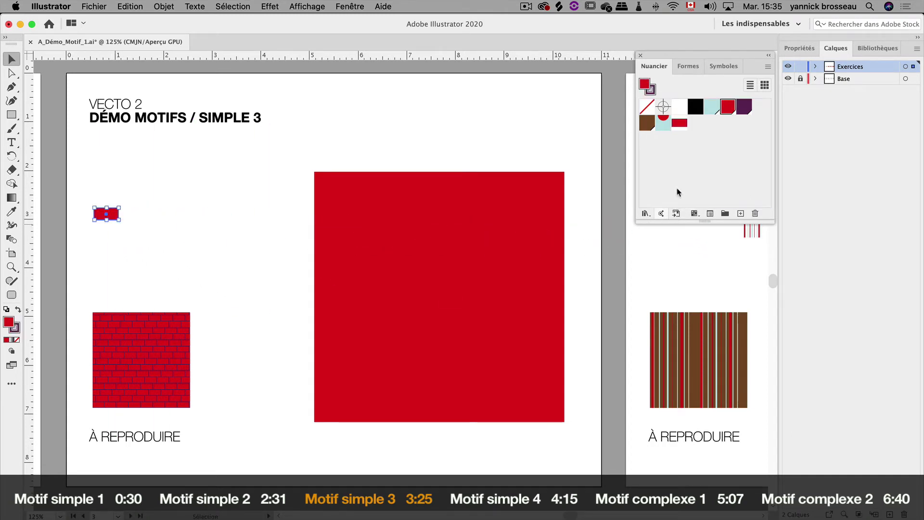
{"action": "left_click", "coordinate": [541, 227]}
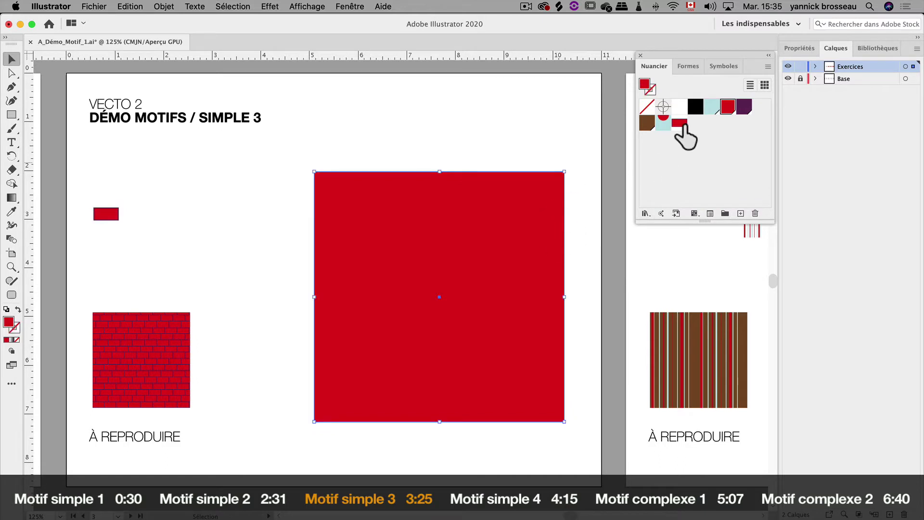
{"action": "left_click", "coordinate": [679, 124]}
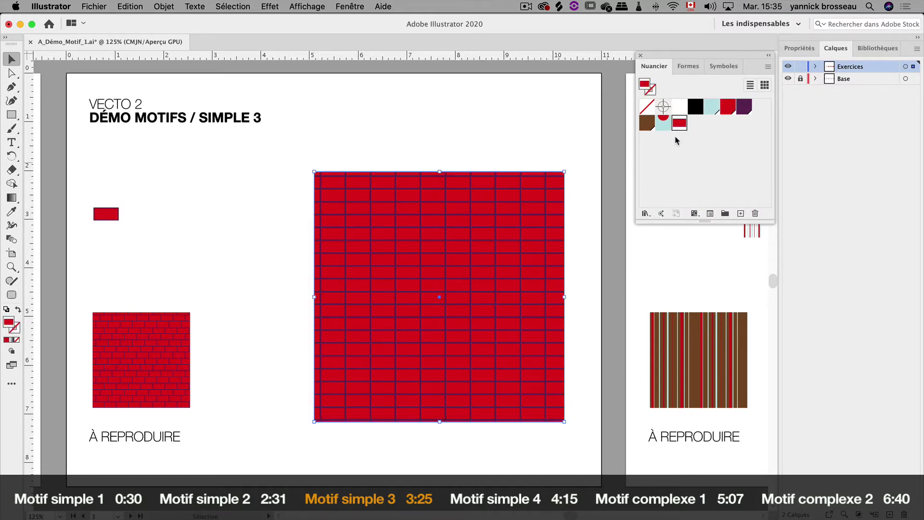
Preview the rectangle pattern as Brick by Row, Brick by Column and Hex by Column tiles.
{"action": "double_click", "coordinate": [679, 124]}
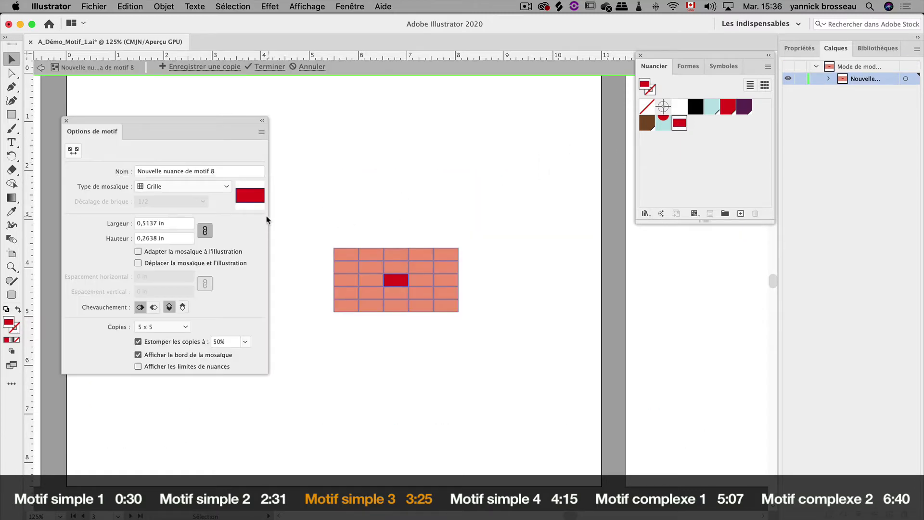
{"action": "left_click", "coordinate": [224, 187]}
{"action": "left_click", "coordinate": [215, 209]}
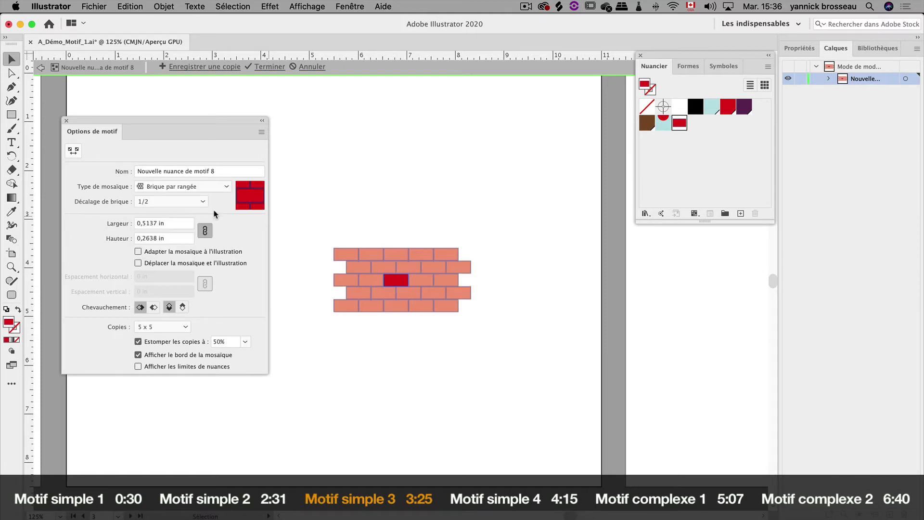
{"action": "left_click", "coordinate": [219, 187]}
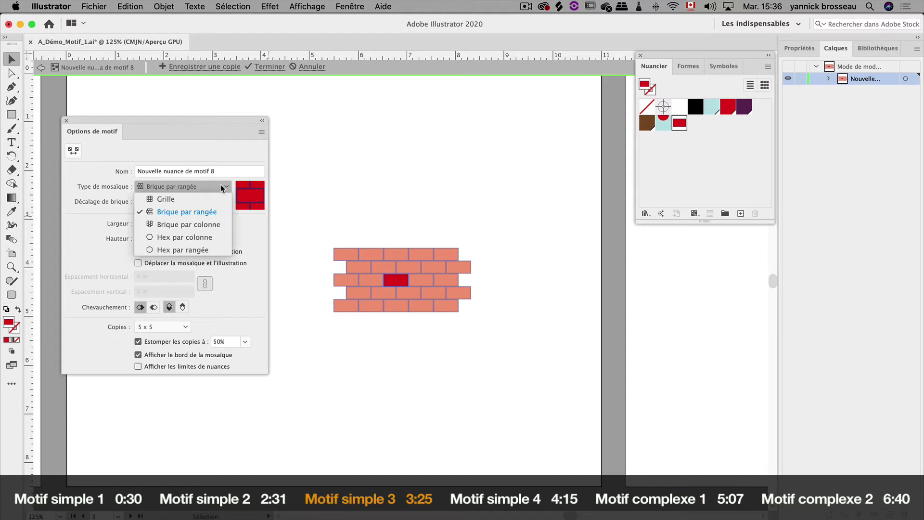
{"action": "left_click", "coordinate": [216, 221]}
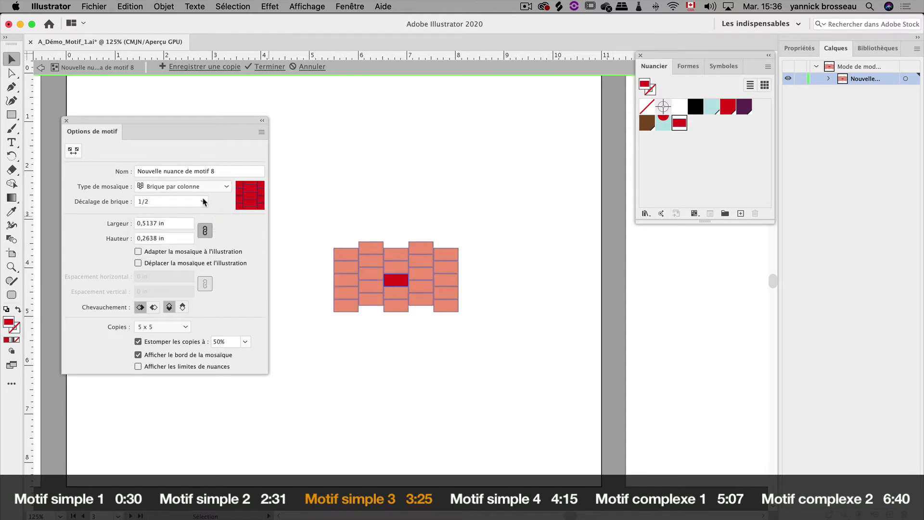
{"action": "left_click", "coordinate": [204, 202]}
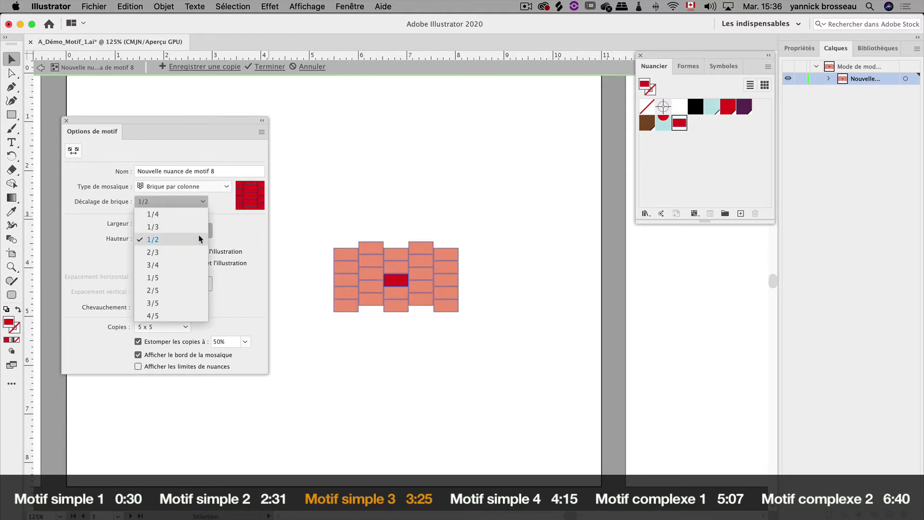
{"action": "left_click", "coordinate": [199, 239]}
{"action": "left_click", "coordinate": [221, 188]}
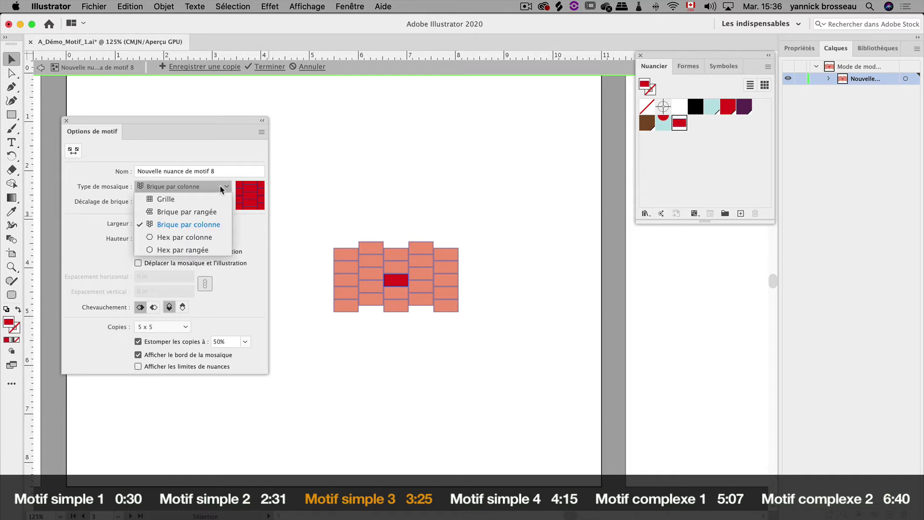
{"action": "left_click", "coordinate": [219, 239]}
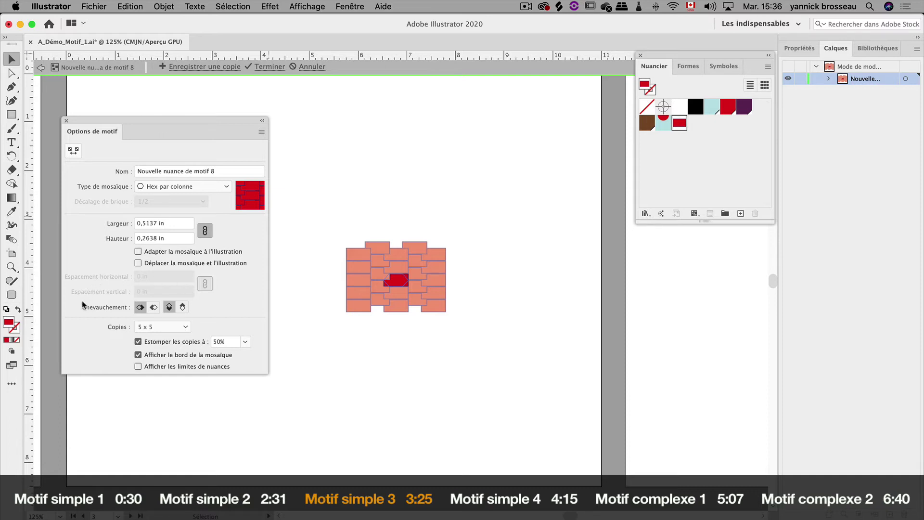
Set the tile type to Brick by Row with a 1/3 offset and finish editing.
{"action": "left_click", "coordinate": [217, 187]}
{"action": "left_click", "coordinate": [206, 212]}
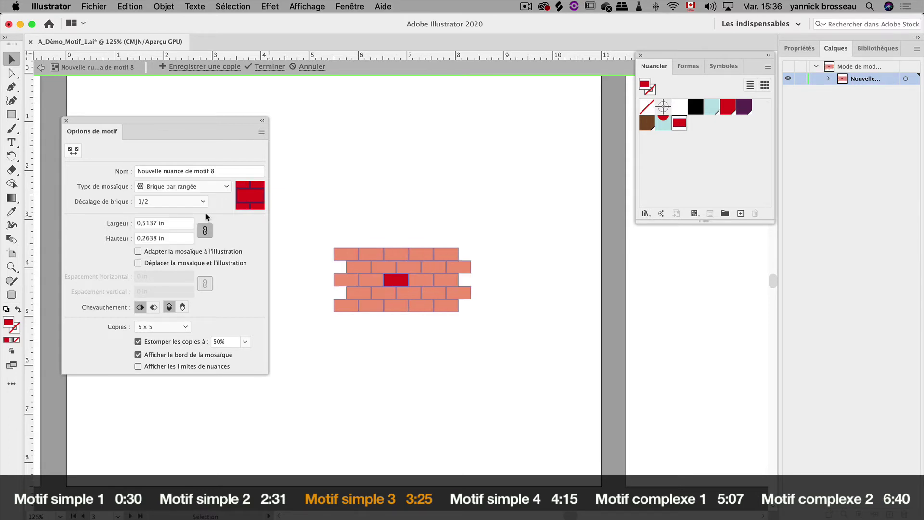
{"action": "left_click", "coordinate": [194, 201]}
{"action": "left_click", "coordinate": [186, 226]}
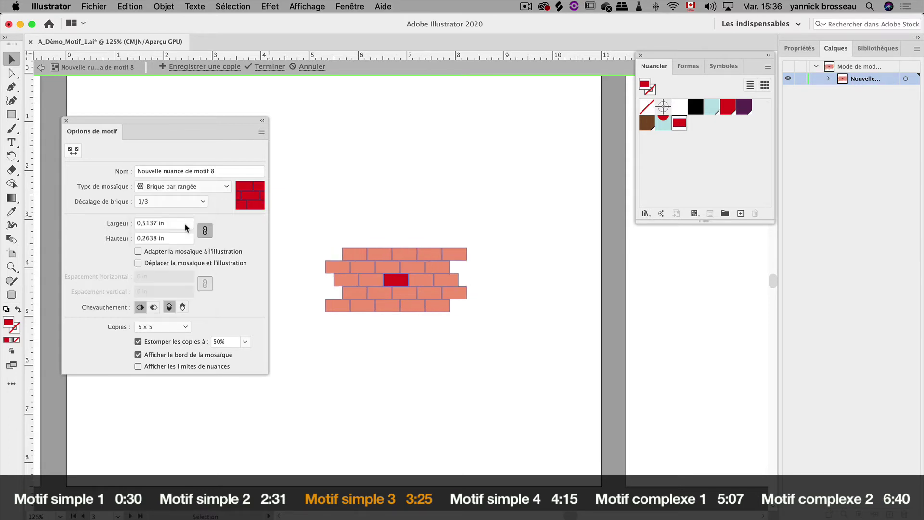
{"action": "left_click", "coordinate": [269, 67]}
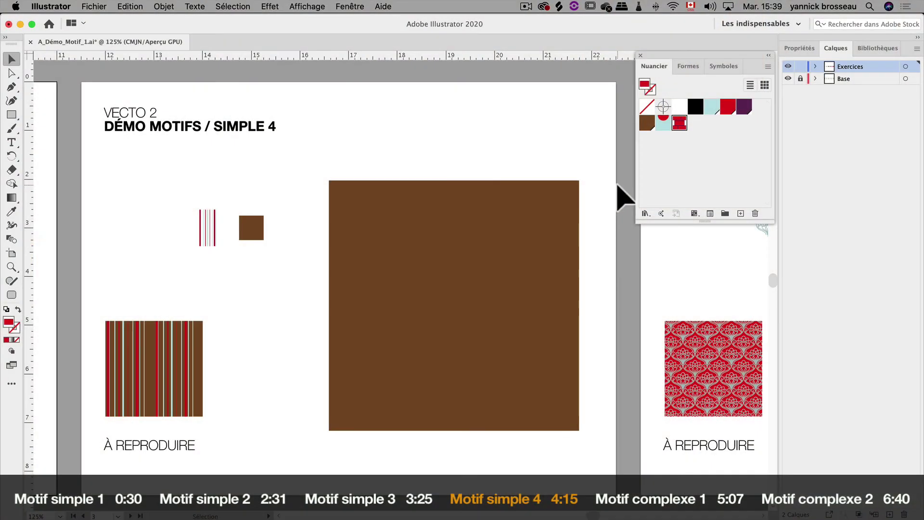
Turn the small stripes into a pattern swatch and fill the large brown square with it.
{"action": "mouse_move", "coordinate": [163, 194]}
{"action": "left_mouse_down"}
{"action": "mouse_move", "coordinate": [210, 243]}
{"action": "mouse_move", "coordinate": [253, 241]}
{"action": "left_mouse_up"}
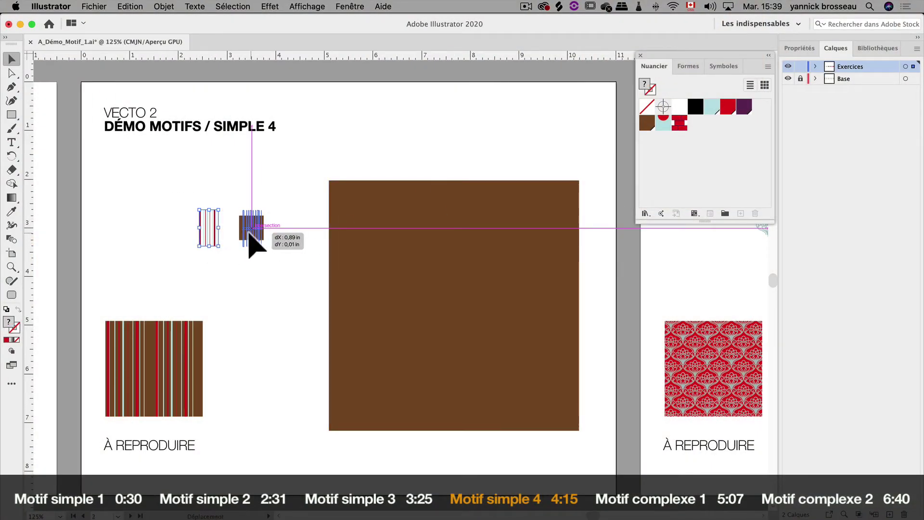
{"action": "mouse_move", "coordinate": [205, 186]}
{"action": "left_mouse_down"}
{"action": "mouse_move", "coordinate": [274, 258]}
{"action": "mouse_move", "coordinate": [711, 159]}
{"action": "left_mouse_up"}
{"action": "left_click", "coordinate": [532, 237]}
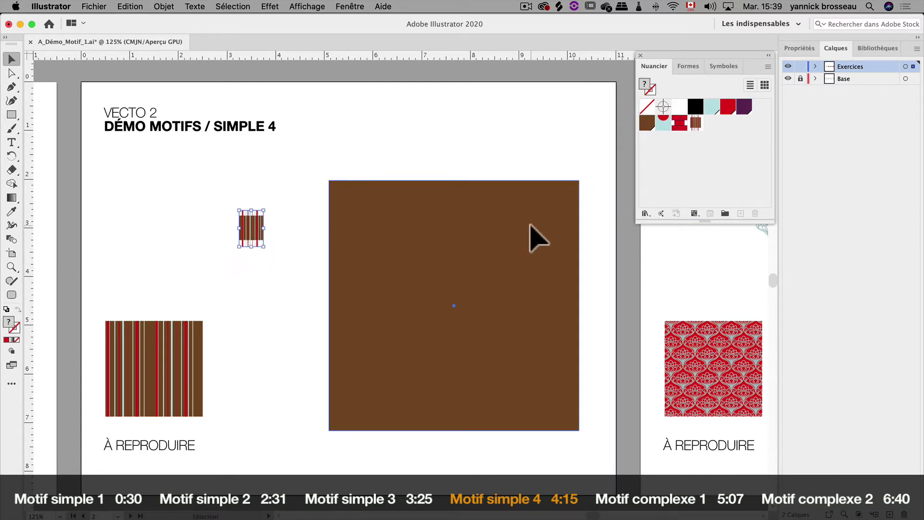
{"action": "left_click", "coordinate": [696, 124]}
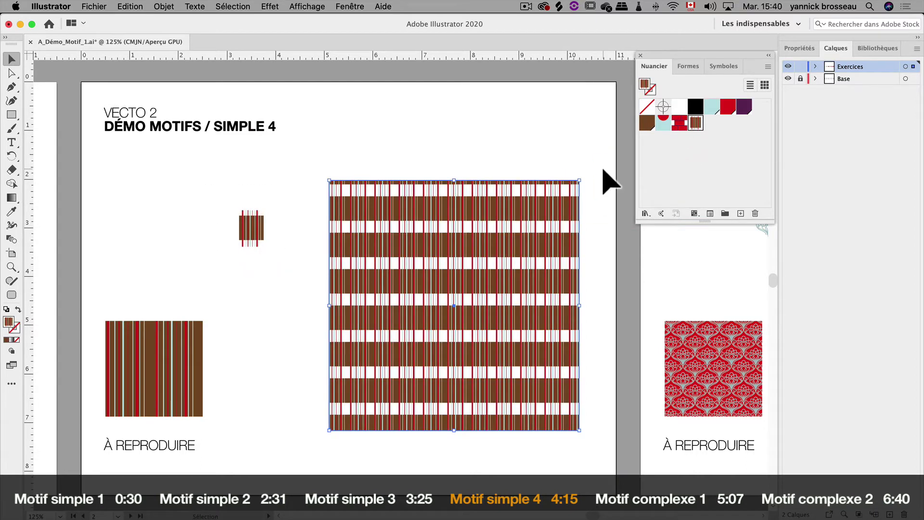
{"action": "double_click", "coordinate": [695, 124]}
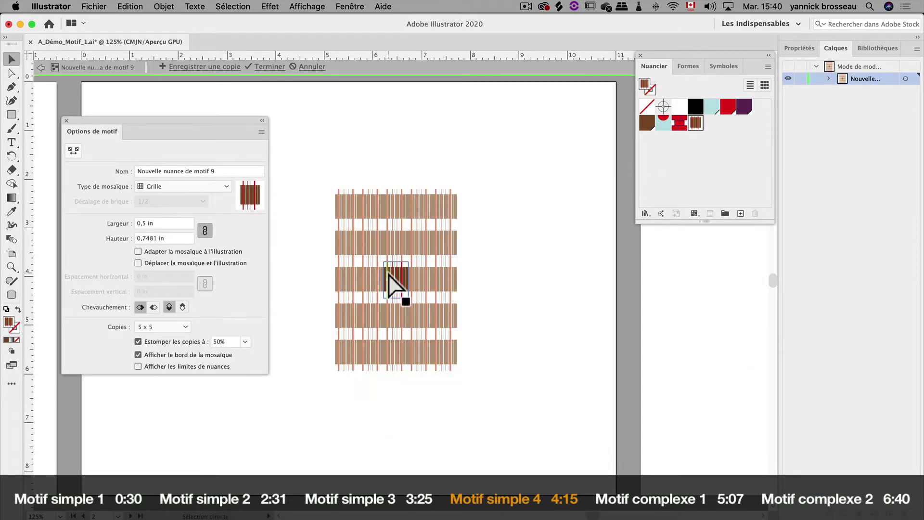
Fit the striped tile boundary to the brown band and finish editing the pattern.
{"action": "key", "text": "super+plus"}
{"action": "key", "text": "super+plus"}
{"action": "key", "text": "super+plus"}
{"action": "key", "text": "super+plus"}
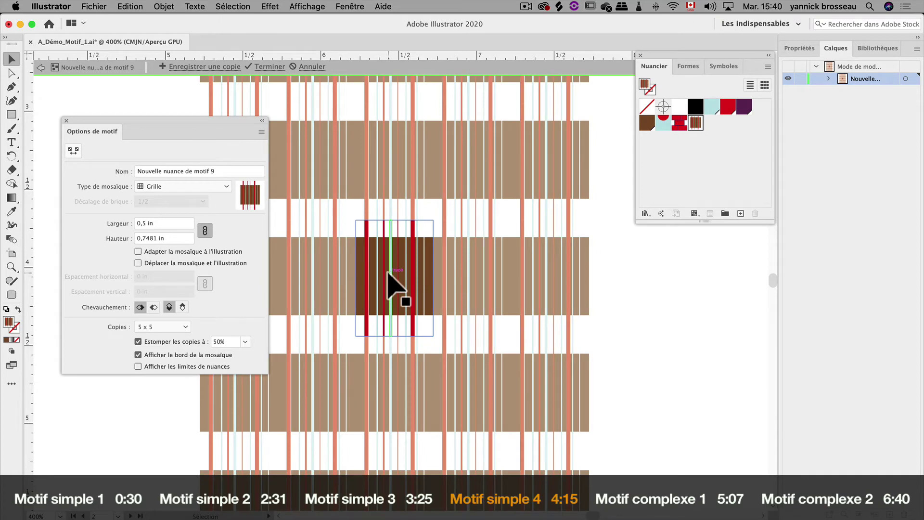
{"action": "left_click", "coordinate": [78, 152]}
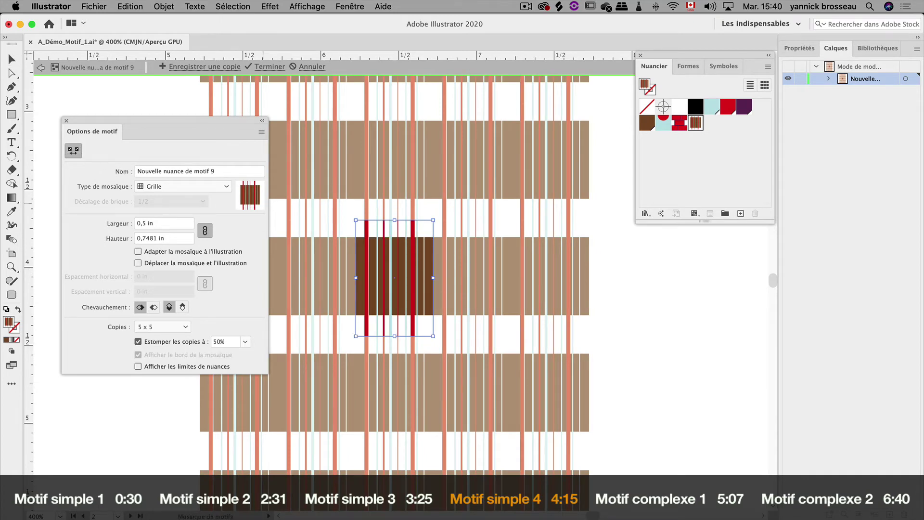
{"action": "left_click_drag", "start_coordinate": [394, 233], "coordinate": [395, 237]}
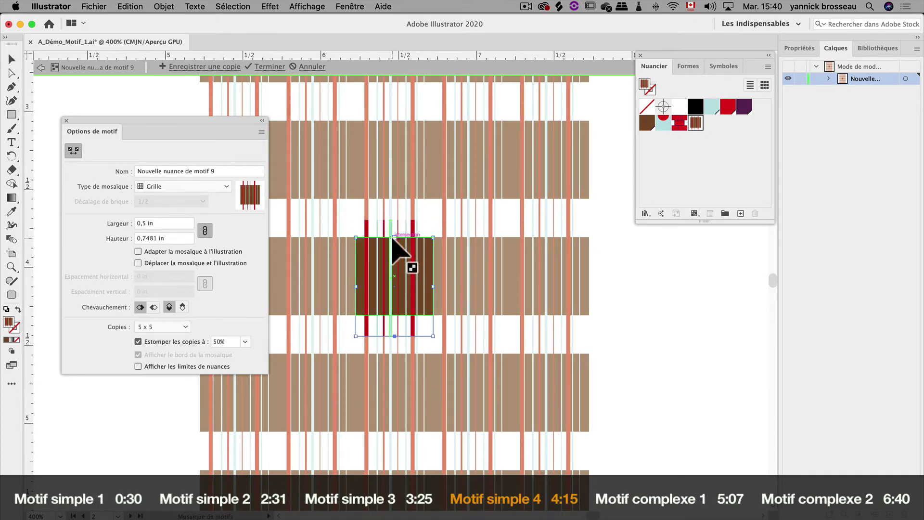
{"action": "left_click_drag", "start_coordinate": [395, 336], "coordinate": [394, 315]}
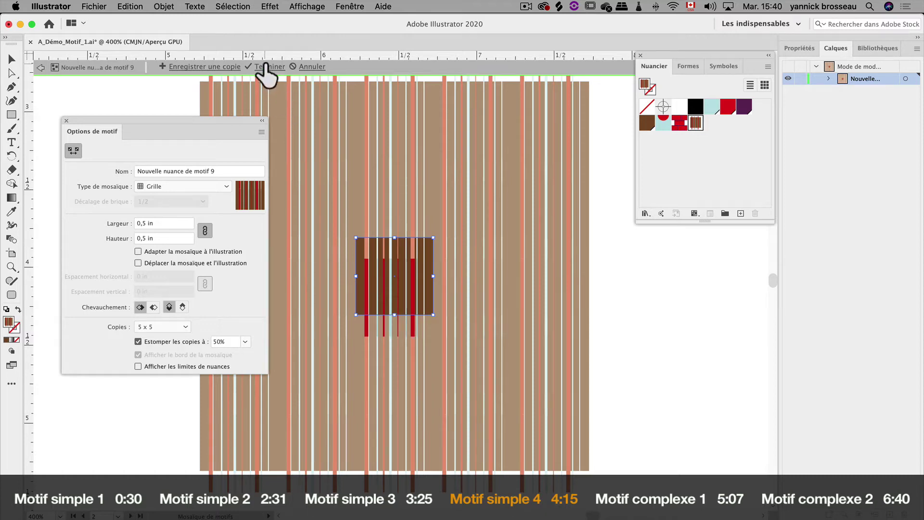
{"action": "left_click", "coordinate": [265, 67]}
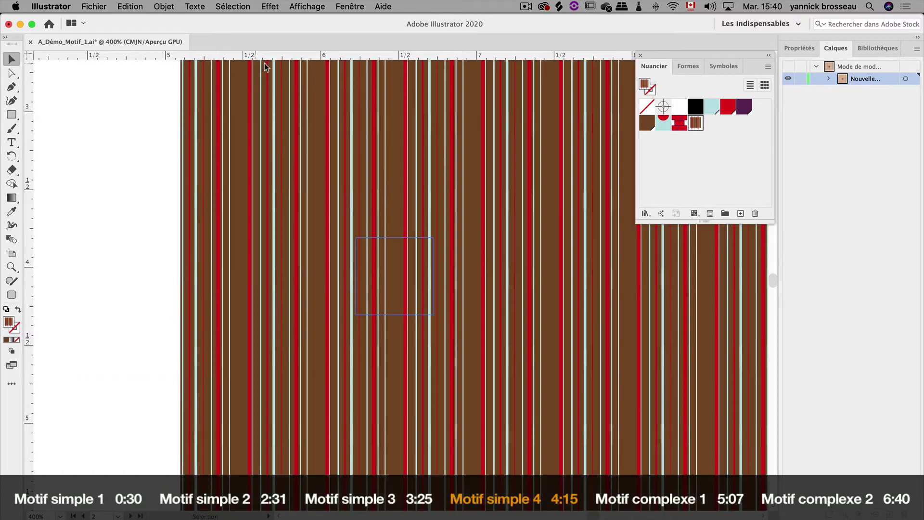
Zoom out and back in to review the large square's brown, red and teal stripes.
{"action": "key", "text": "z"}
{"action": "left_click", "coordinate": [411, 255], "text": "alt"}
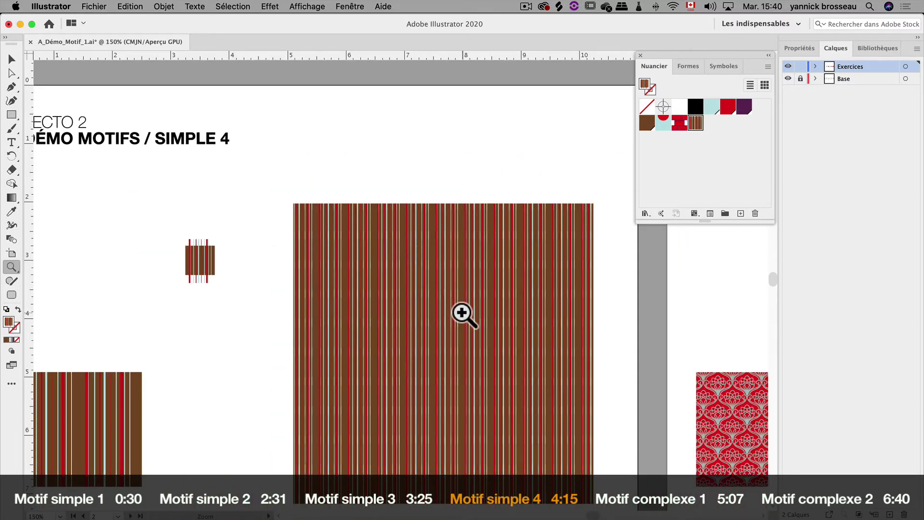
{"action": "left_click", "coordinate": [424, 309]}
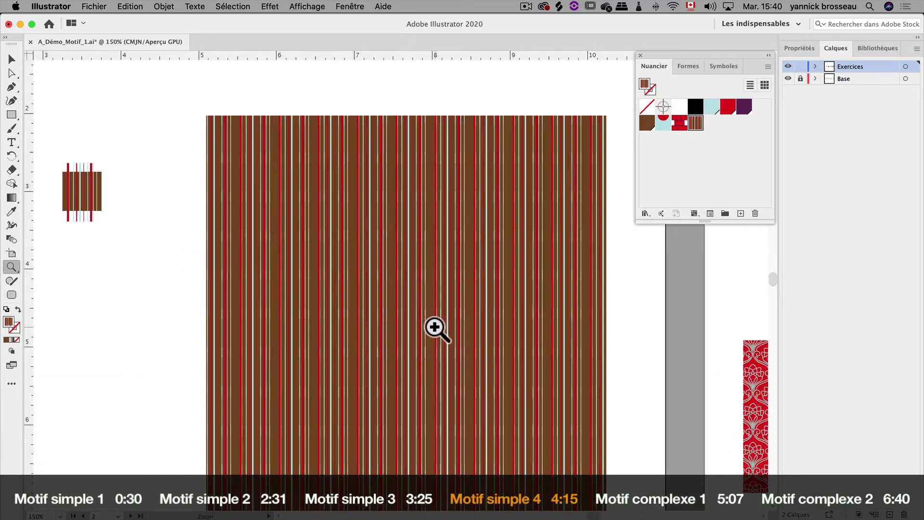
{"action": "left_click", "coordinate": [441, 325]}
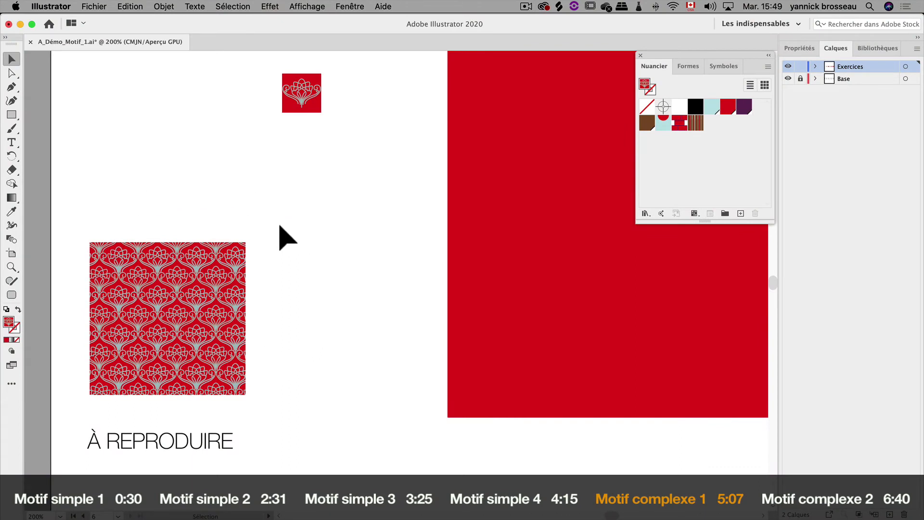
Add the small floral motif as a swatch and fill the large red rectangle with it.
{"action": "mouse_move", "coordinate": [230, 79]}
{"action": "left_mouse_down"}
{"action": "mouse_move", "coordinate": [343, 128]}
{"action": "mouse_move", "coordinate": [735, 144]}
{"action": "left_mouse_up"}
{"action": "left_click", "coordinate": [561, 185]}
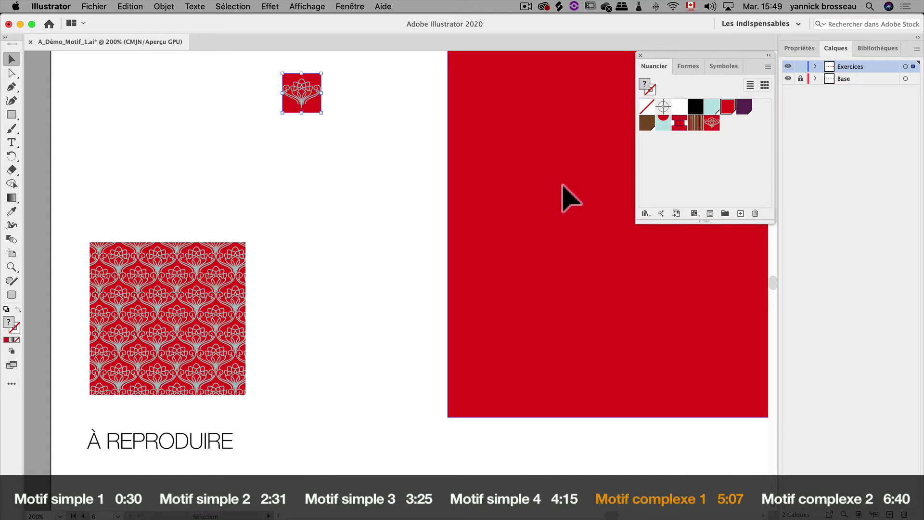
{"action": "left_click", "coordinate": [710, 124]}
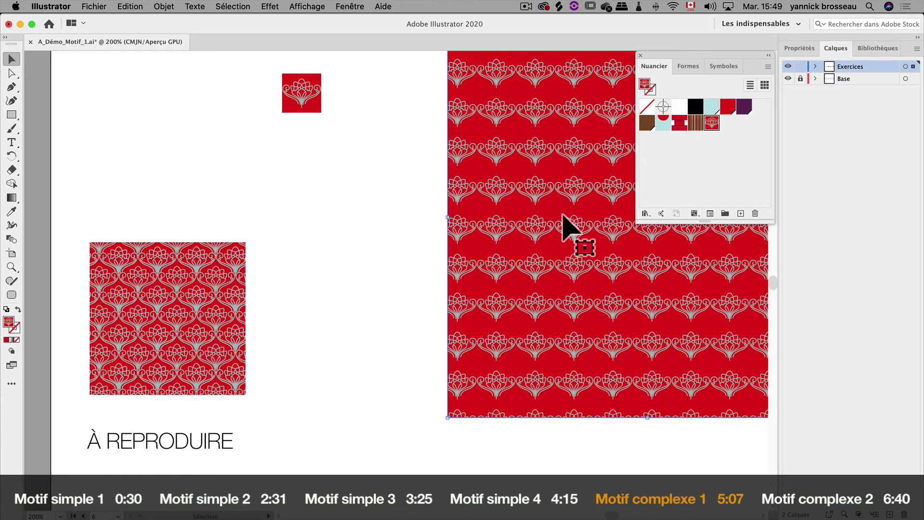
Zoom in closely on the blue-grey floral motif and select it.
{"action": "key", "text": "z"}
{"action": "left_click", "coordinate": [294, 94]}
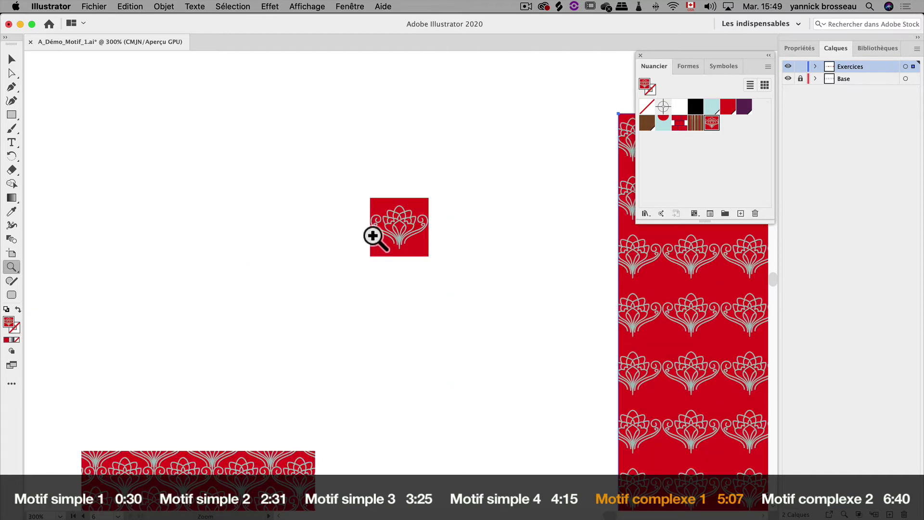
{"action": "left_click", "coordinate": [431, 275]}
{"action": "left_click", "coordinate": [407, 290]}
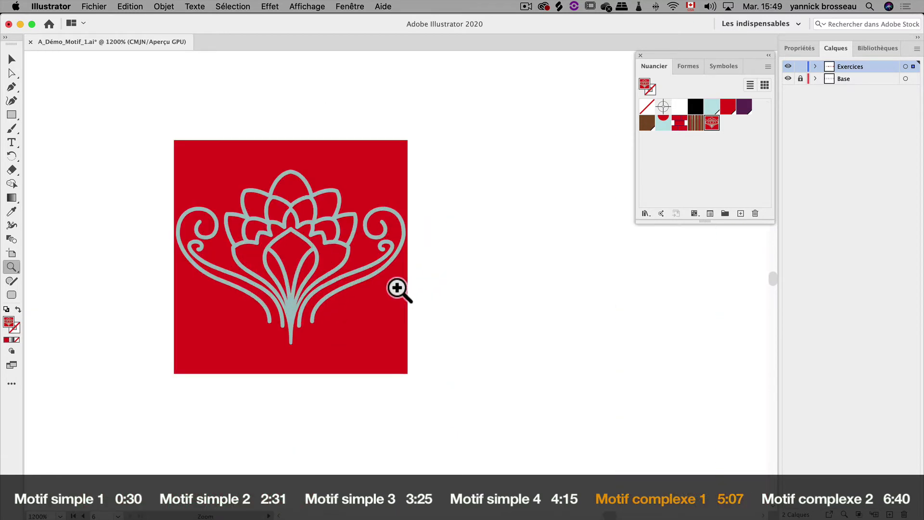
{"action": "mouse_move", "coordinate": [398, 291]}
{"action": "left_mouse_down"}
{"action": "mouse_move", "coordinate": [461, 281]}
{"action": "mouse_move", "coordinate": [483, 298]}
{"action": "left_mouse_up"}
{"action": "key", "text": "v"}
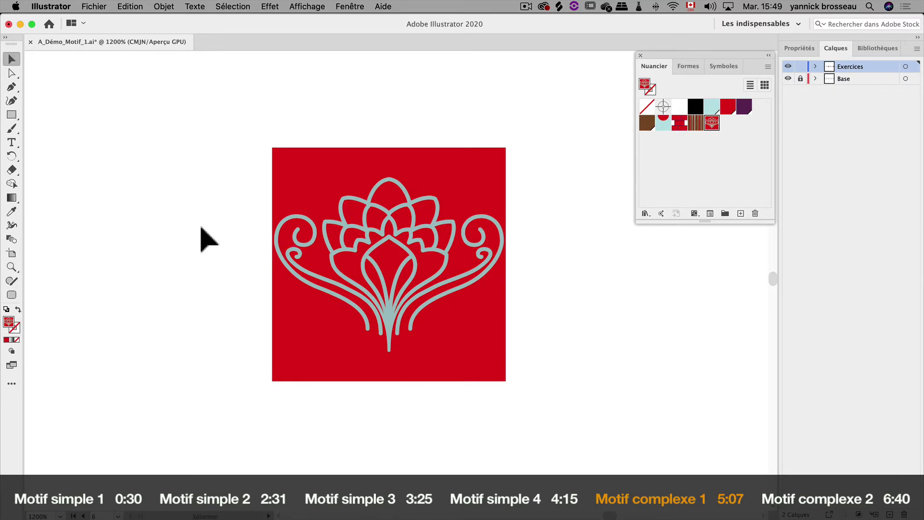
{"action": "left_click", "coordinate": [440, 250]}
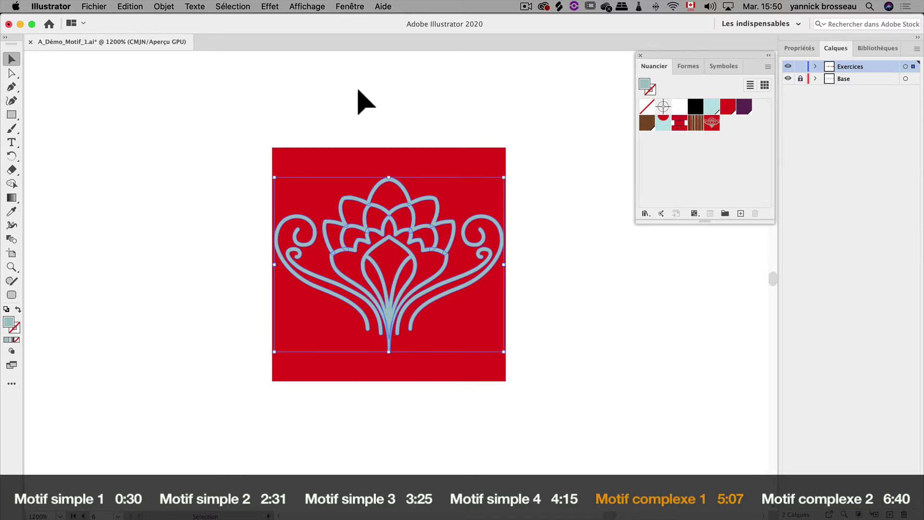
{"action": "left_click", "coordinate": [341, 7]}
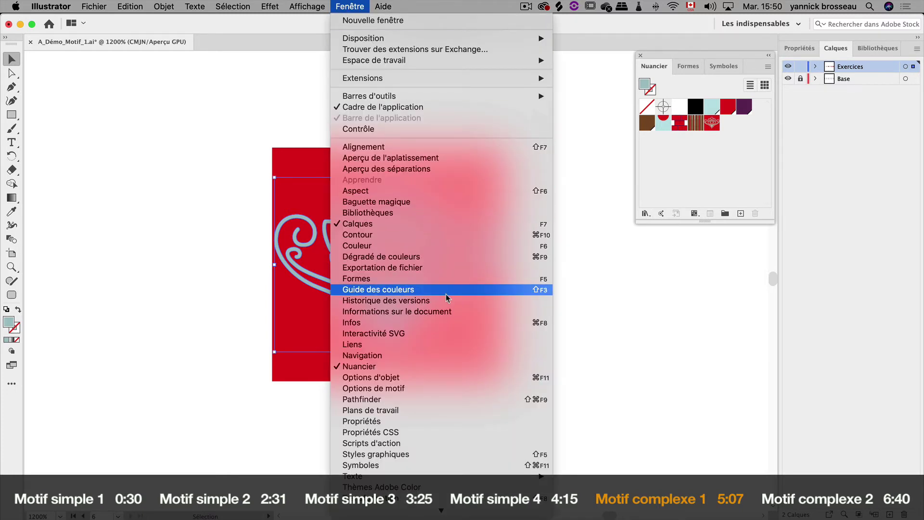
Open the Options d'objet panel with centre points and all options shown.
{"action": "left_click", "coordinate": [449, 377]}
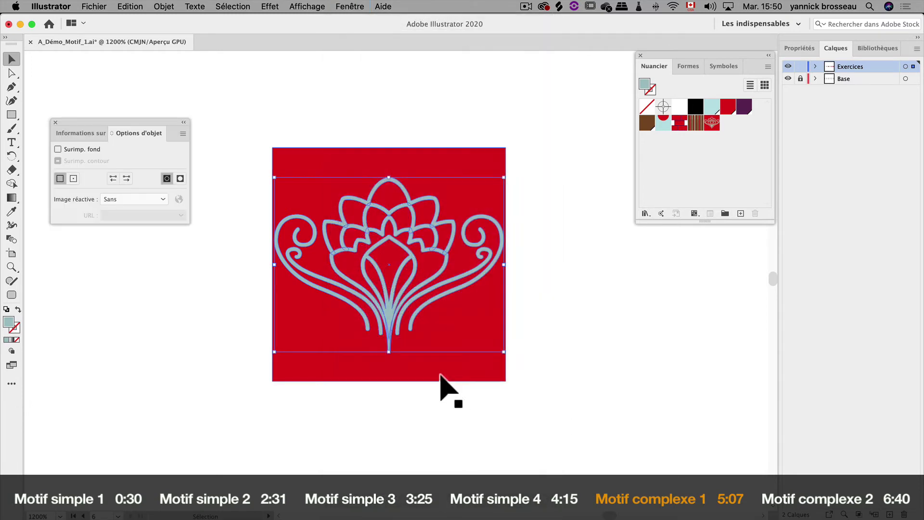
{"action": "left_click", "coordinate": [72, 179]}
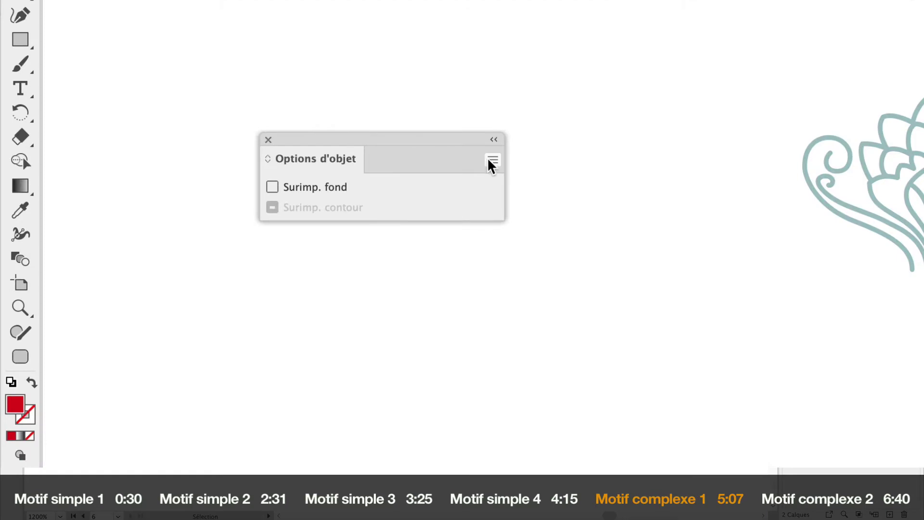
{"action": "left_click", "coordinate": [183, 133]}
{"action": "left_click", "coordinate": [650, 159]}
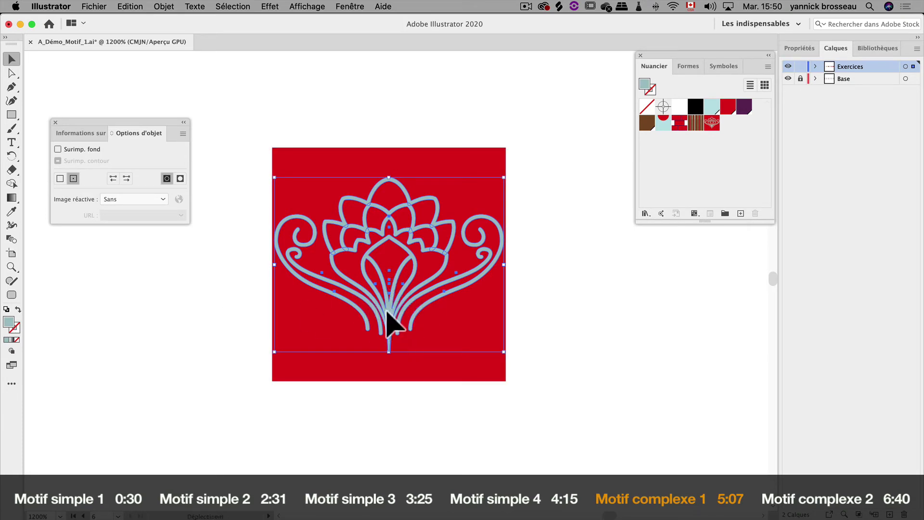
Copy the floral motif to all four corners of the red square, then select the whole arrangement.
{"action": "mouse_move", "coordinate": [388, 311]}
{"action": "left_mouse_down"}
{"action": "mouse_move", "coordinate": [273, 183]}
{"action": "mouse_move", "coordinate": [501, 192]}
{"action": "left_mouse_up"}
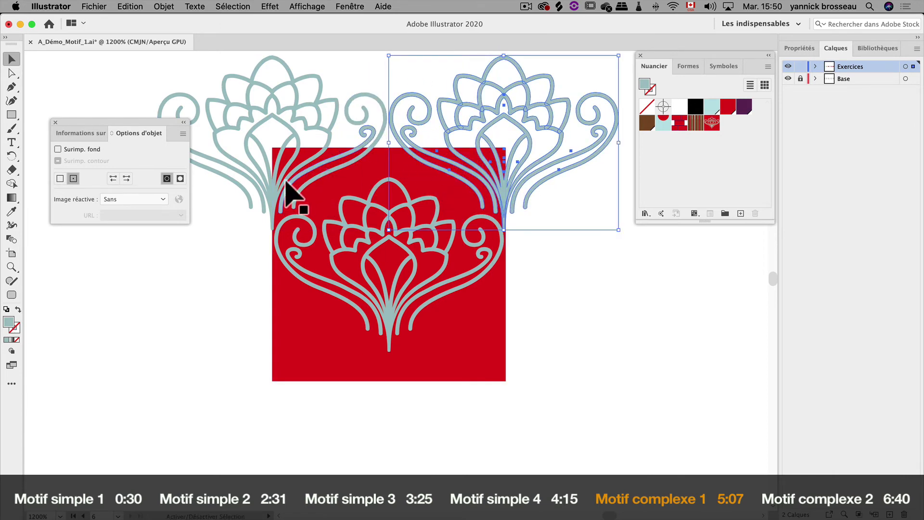
{"action": "left_click", "coordinate": [271, 191], "text": "shift"}
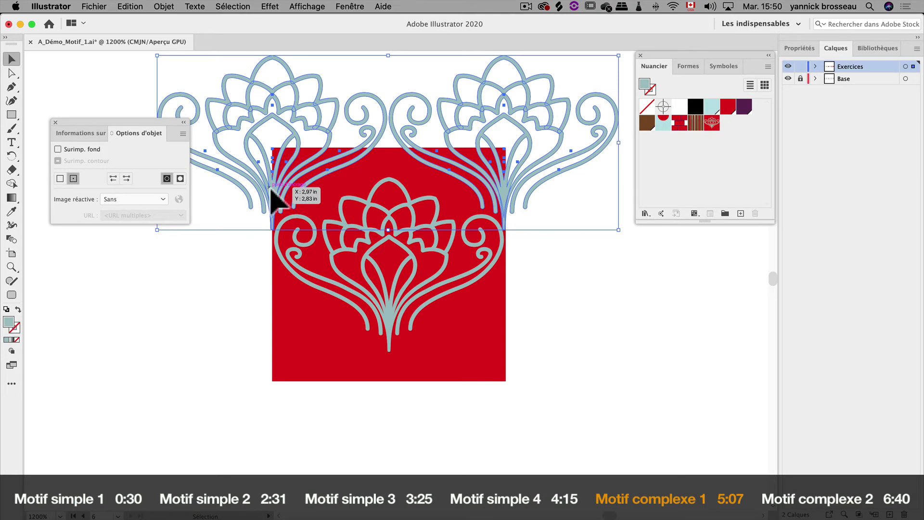
{"action": "left_click_drag", "start_coordinate": [271, 189], "coordinate": [272, 421]}
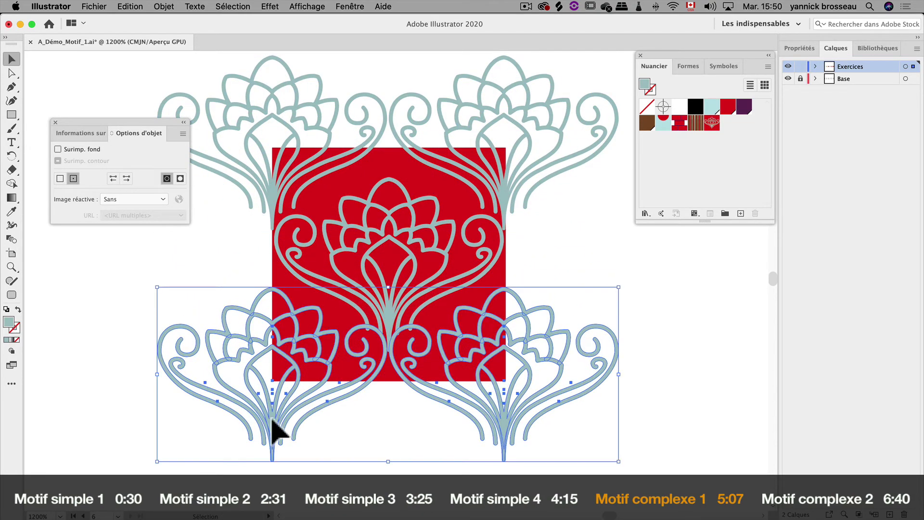
{"action": "left_click", "coordinate": [193, 254]}
{"action": "key", "text": "z"}
{"action": "left_click", "coordinate": [381, 250], "text": "alt"}
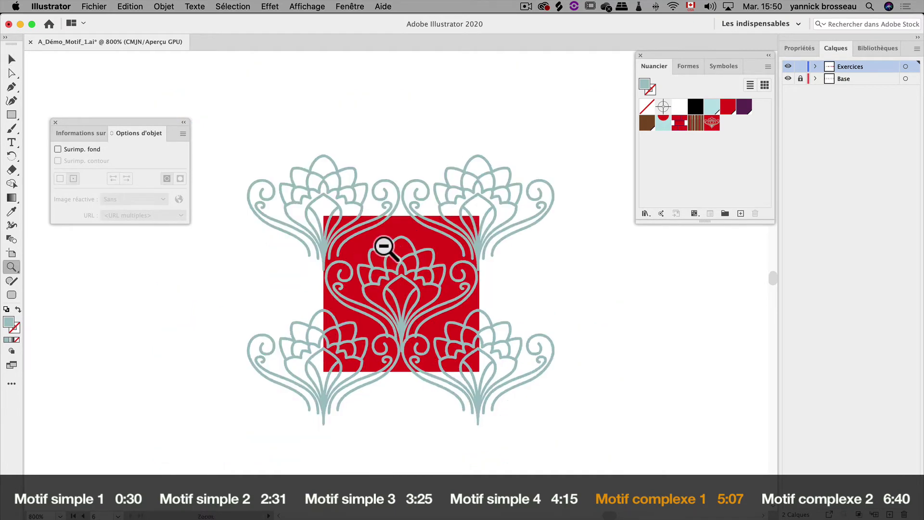
{"action": "key", "text": "v"}
{"action": "left_click_drag", "start_coordinate": [234, 167], "coordinate": [579, 470]}
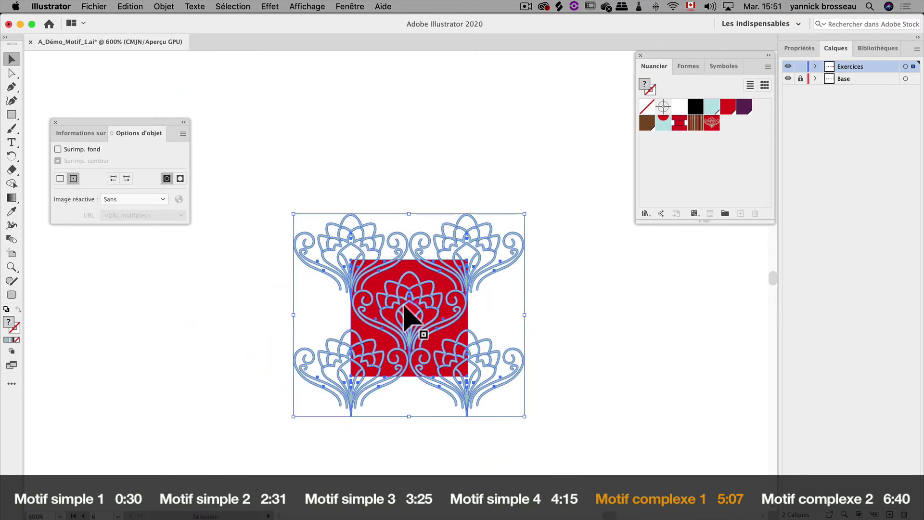
Turn the motif group into a new pattern swatch and fill the large square with it.
{"action": "left_click_drag", "start_coordinate": [411, 315], "coordinate": [739, 192]}
{"action": "key", "text": "z"}
{"action": "left_click", "coordinate": [571, 293], "text": "alt"}
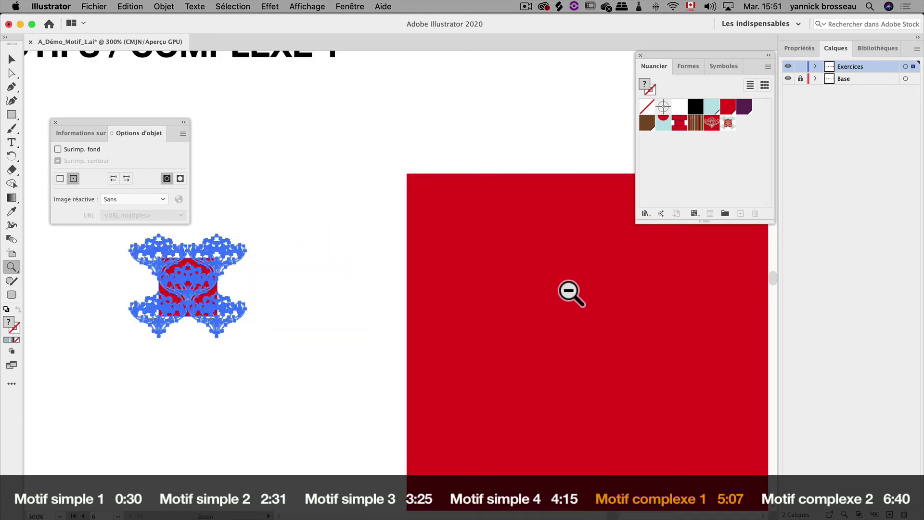
{"action": "left_click", "coordinate": [491, 328], "text": "alt"}
{"action": "key", "text": "v"}
{"action": "left_click", "coordinate": [413, 320]}
{"action": "left_click", "coordinate": [728, 124]}
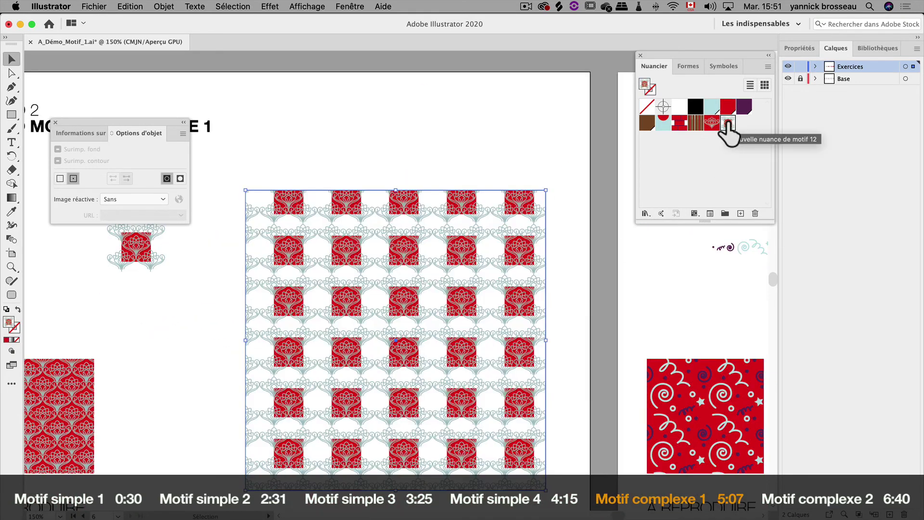
Resize the new pattern's tile to the red square's bounds for a seamless repeat, and finish editing.
{"action": "double_click", "coordinate": [728, 124]}
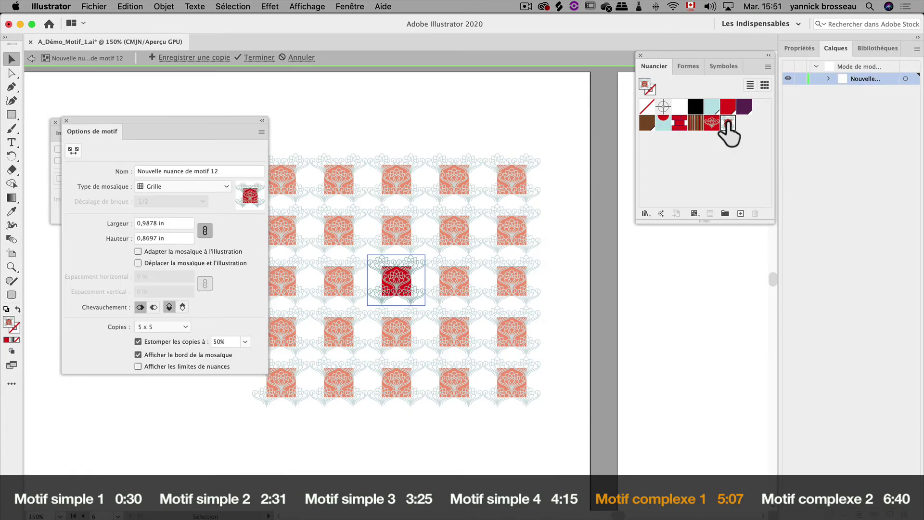
{"action": "key", "text": "super+plus"}
{"action": "key", "text": "super+plus"}
{"action": "key", "text": "super+plus"}
{"action": "key", "text": "super+plus"}
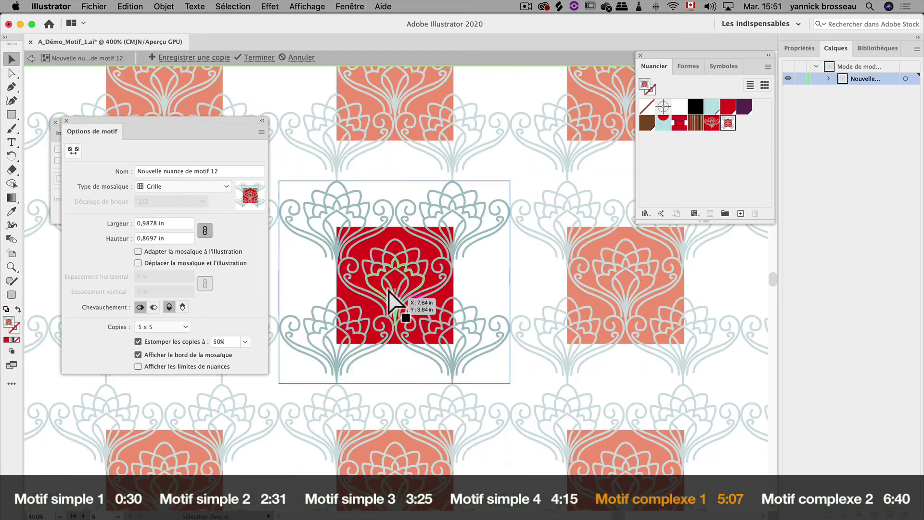
{"action": "left_click", "coordinate": [73, 150]}
{"action": "left_click_drag", "start_coordinate": [394, 181], "coordinate": [395, 226]}
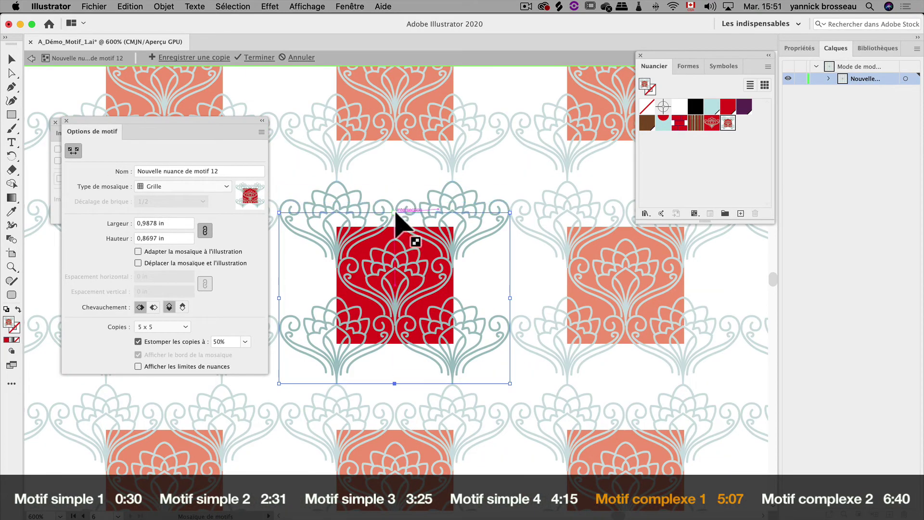
{"action": "left_click_drag", "start_coordinate": [394, 384], "coordinate": [394, 343]}
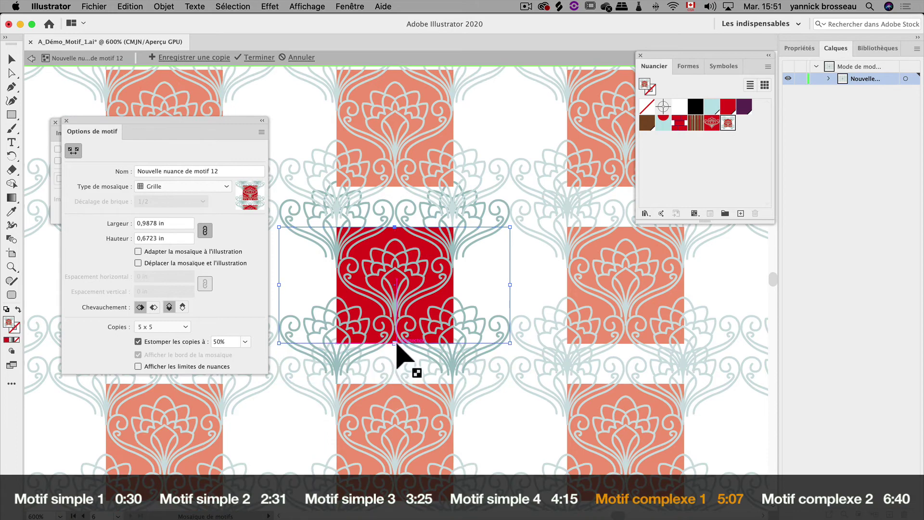
{"action": "left_click_drag", "start_coordinate": [510, 297], "coordinate": [452, 285]}
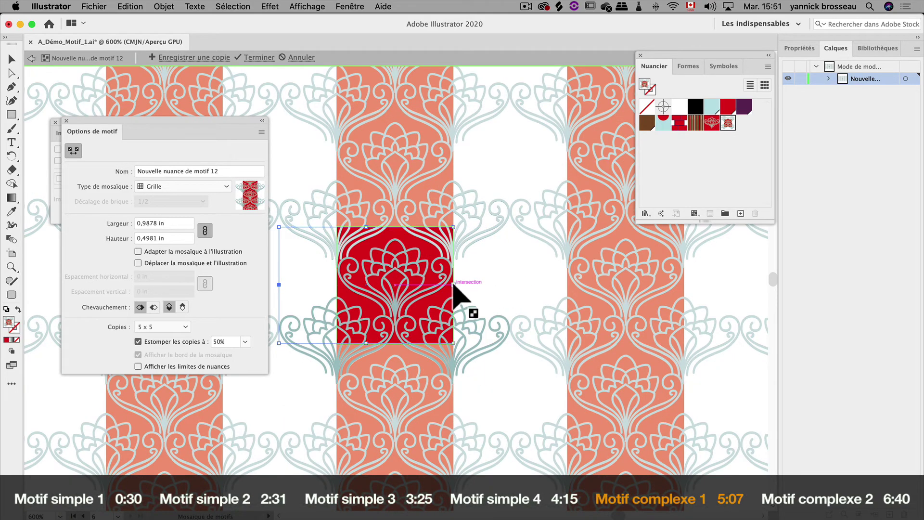
{"action": "left_click_drag", "start_coordinate": [279, 285], "coordinate": [336, 285]}
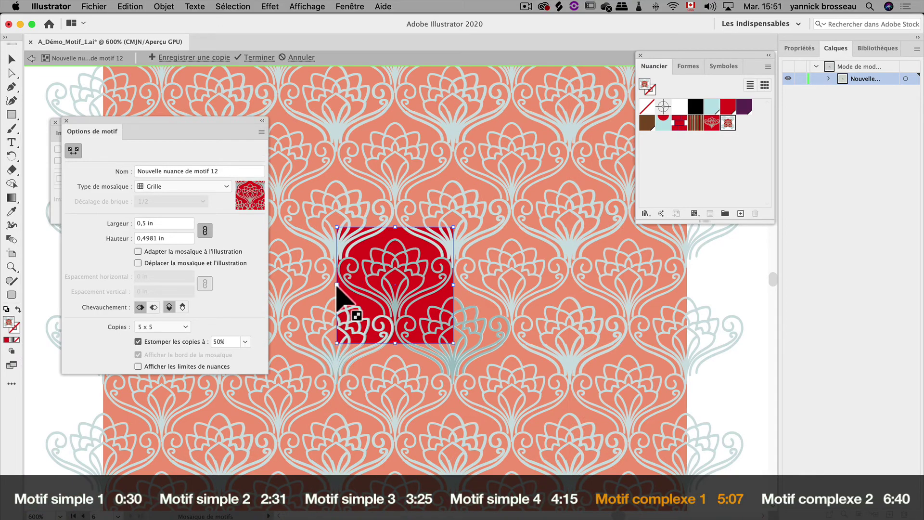
{"action": "left_click", "coordinate": [259, 58]}
{"action": "key", "text": "z"}
{"action": "left_click", "coordinate": [444, 252], "text": "alt"}
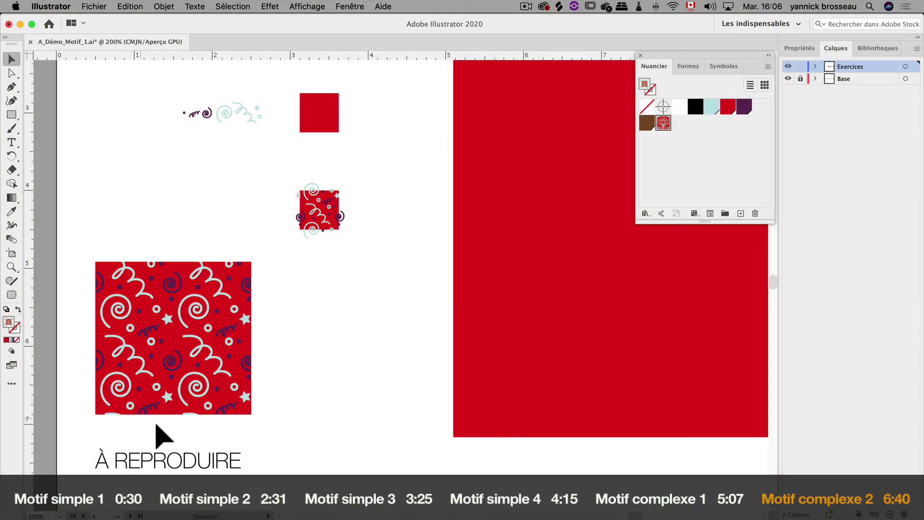
Pan across the artboards and zoom in on the confetti pieces beside the small red squares.
{"action": "left_click_drag", "start_coordinate": [151, 223], "coordinate": [563, 233]}
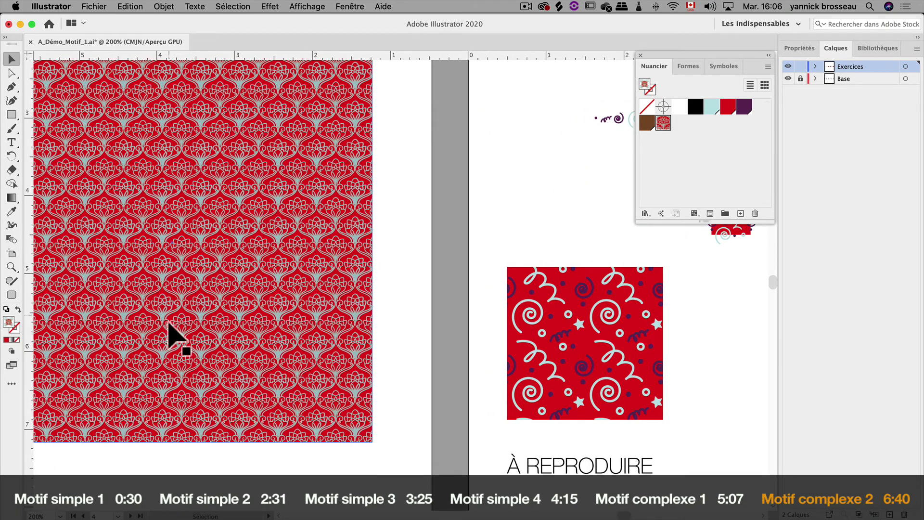
{"action": "left_click_drag", "start_coordinate": [576, 212], "coordinate": [284, 207]}
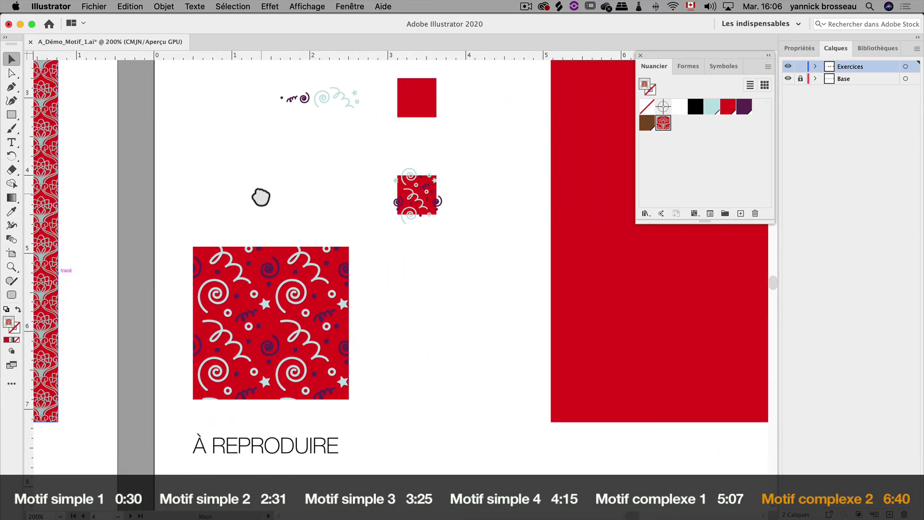
{"action": "left_click_drag", "start_coordinate": [413, 274], "coordinate": [388, 367]}
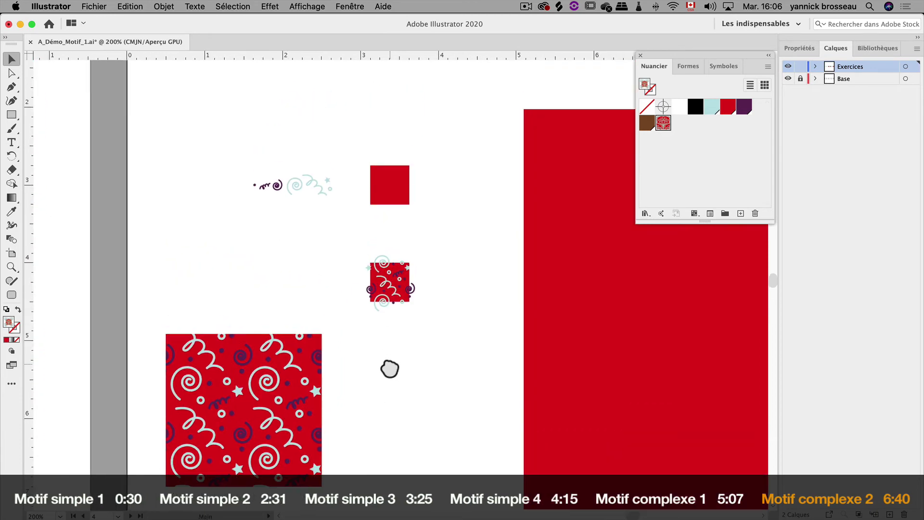
{"action": "key", "text": "ctrl+plus"}
{"action": "key", "text": "ctrl+plus"}
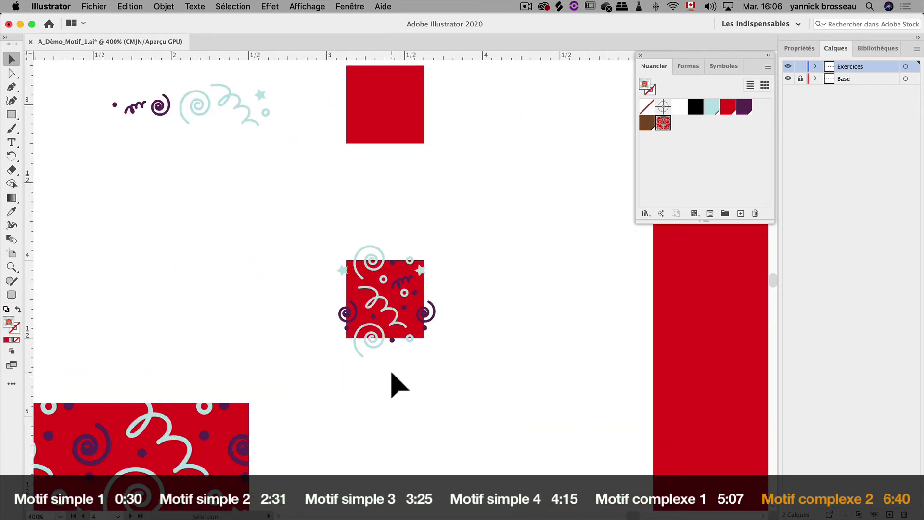
{"action": "left_click_drag", "start_coordinate": [392, 374], "coordinate": [463, 405]}
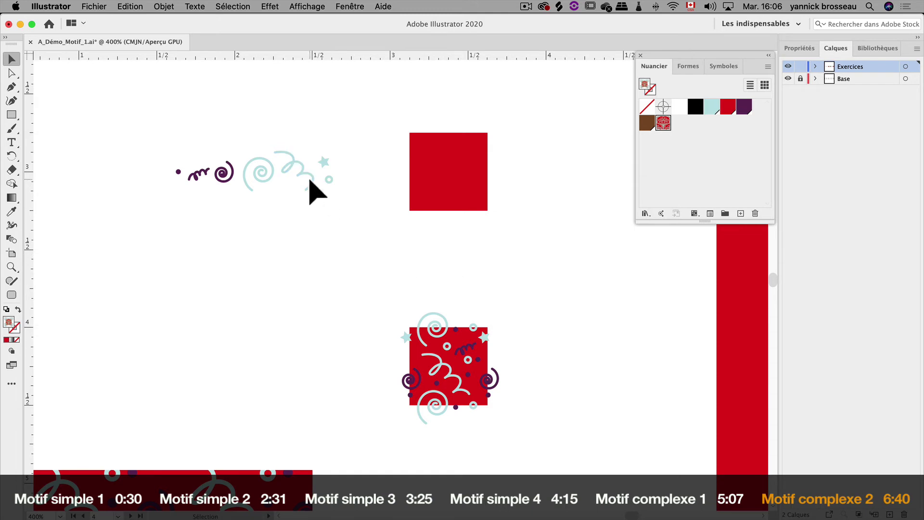
Move the light-blue swirl, ring, purple squiggle and purple dot into the empty red square.
{"action": "left_click_drag", "start_coordinate": [309, 181], "coordinate": [461, 179]}
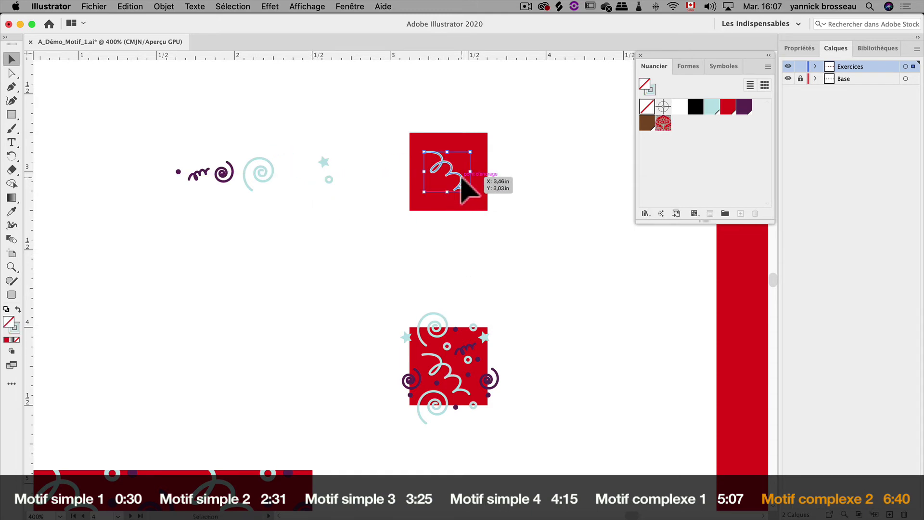
{"action": "left_click_drag", "start_coordinate": [329, 179], "coordinate": [448, 147]}
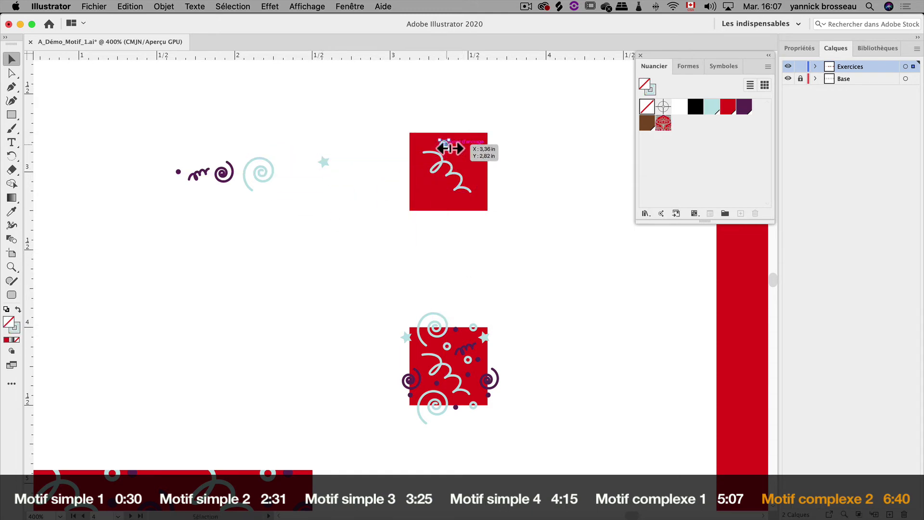
{"action": "left_click_drag", "start_coordinate": [198, 183], "coordinate": [459, 155]}
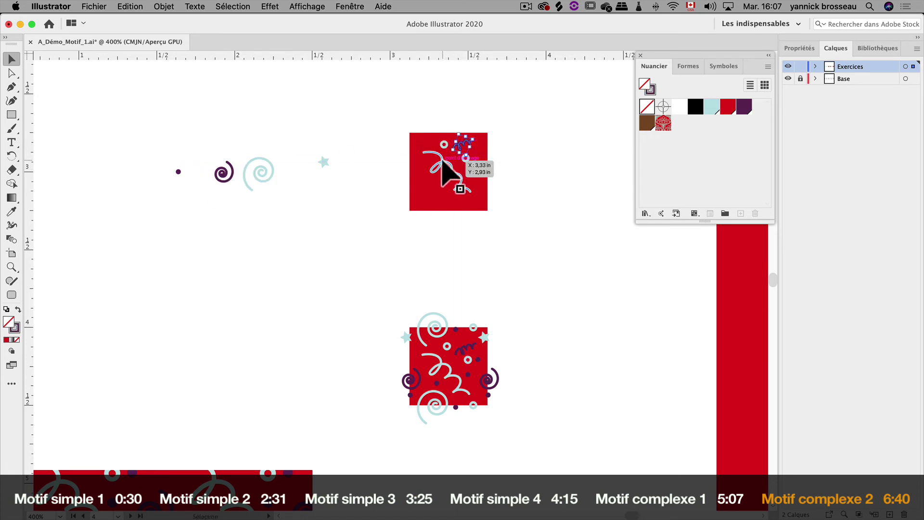
{"action": "left_click", "coordinate": [179, 172]}
{"action": "left_click_drag", "start_coordinate": [178, 172], "coordinate": [478, 166]}
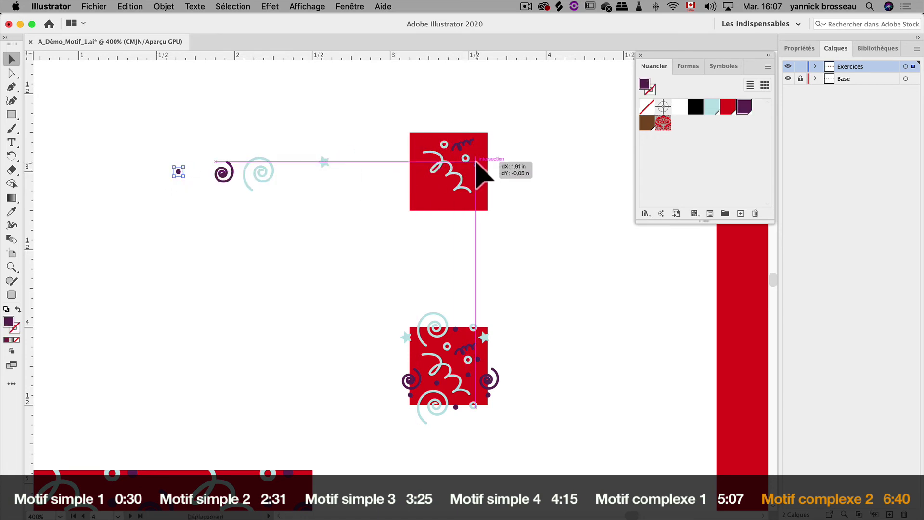
{"action": "key", "text": "super+equal"}
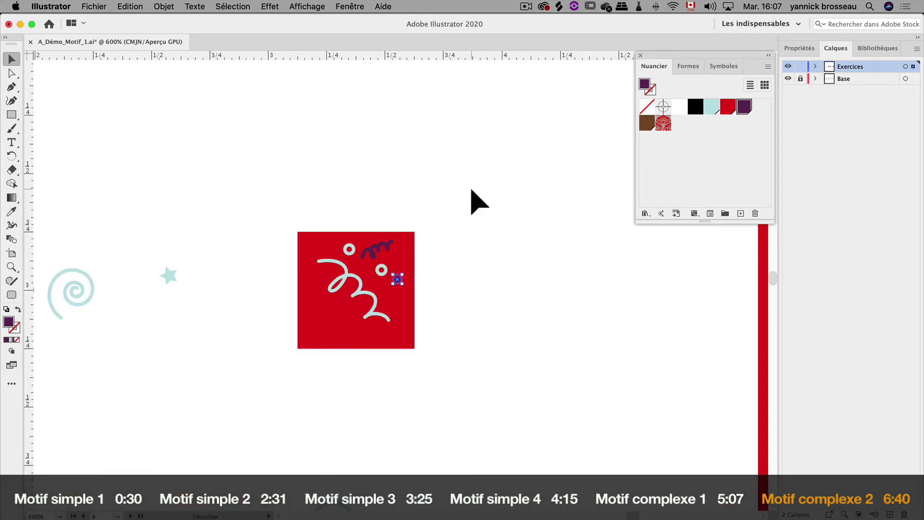
{"action": "scroll", "coordinate": [473, 198], "scroll_direction": "down", "scroll_amount": 3}
{"action": "left_click_drag", "start_coordinate": [472, 198], "coordinate": [474, 161]}
{"action": "mouse_move", "coordinate": [424, 126]}
{"action": "left_mouse_down"}
{"action": "mouse_move", "coordinate": [407, 118]}
{"action": "mouse_move", "coordinate": [373, 162]}
{"action": "left_mouse_up"}
{"action": "left_click", "coordinate": [400, 102]}
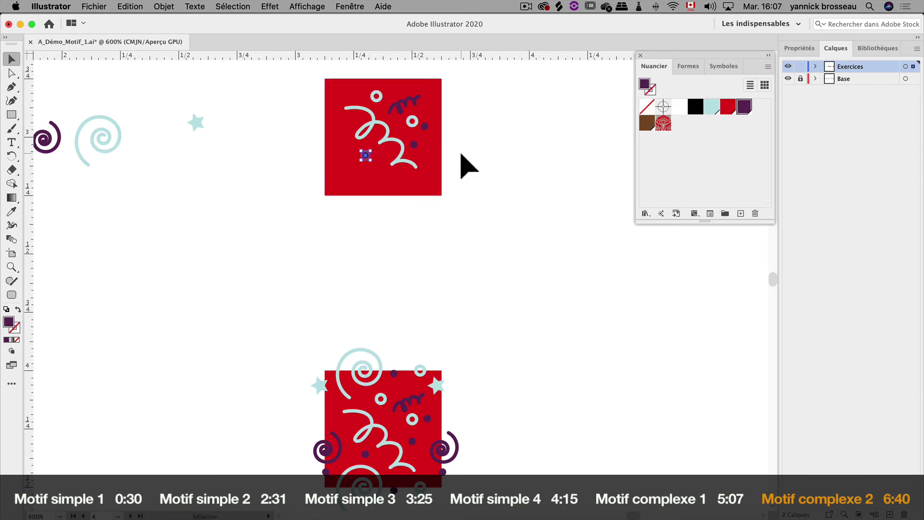
Set the light-blue spiral and a copied purple dot straddling the red tile's top edge.
{"action": "left_click_drag", "start_coordinate": [457, 201], "coordinate": [513, 214]}
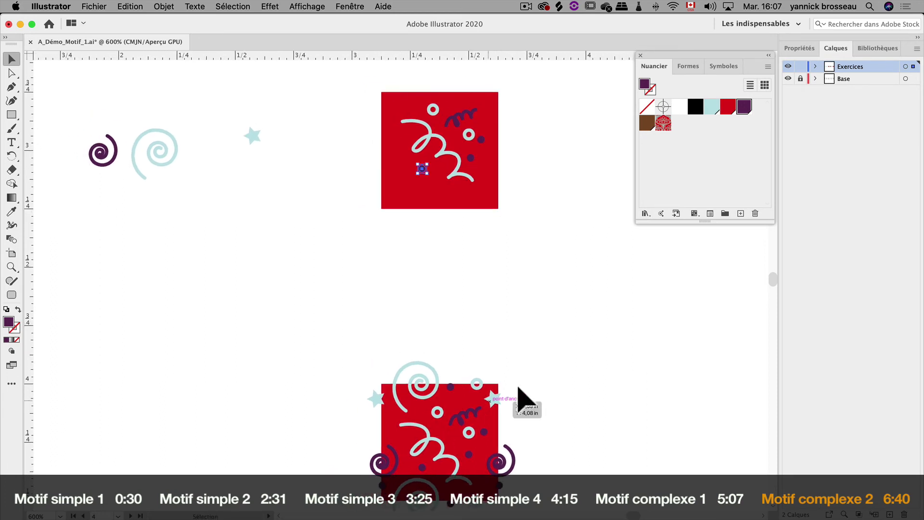
{"action": "left_click_drag", "start_coordinate": [166, 165], "coordinate": [419, 100]}
{"action": "left_click_drag", "start_coordinate": [422, 169], "coordinate": [461, 93]}
{"action": "left_click_drag", "start_coordinate": [471, 158], "coordinate": [450, 94]}
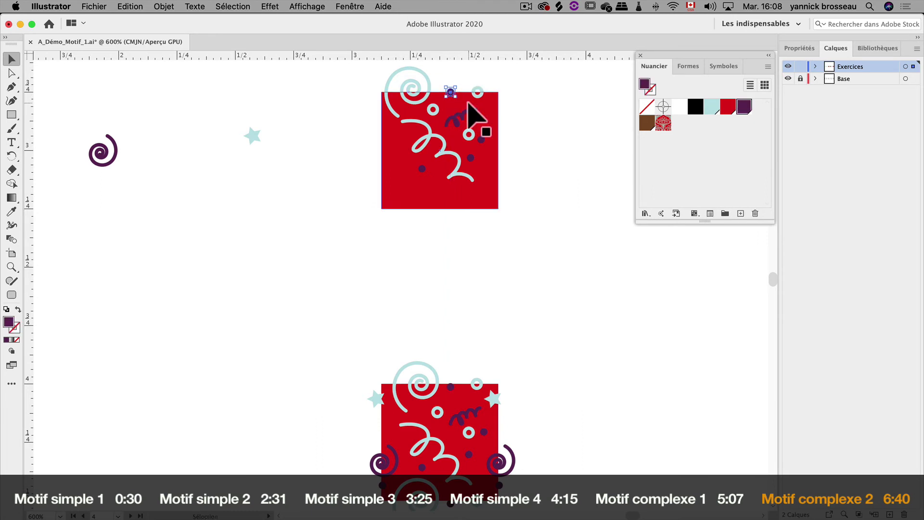
{"action": "left_click_drag", "start_coordinate": [528, 124], "coordinate": [518, 228]}
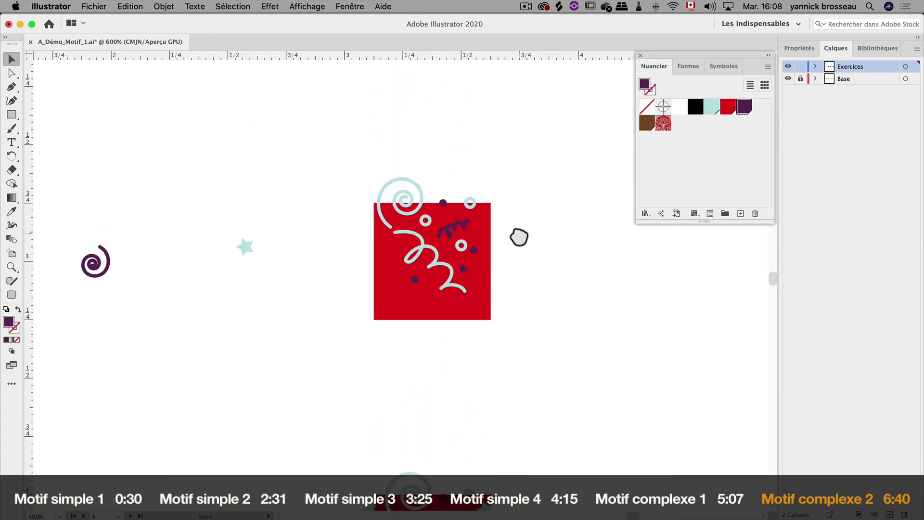
Nudge the spiral lower, then copy the tile and its decorations straight down one tile height.
{"action": "left_click", "coordinate": [408, 210]}
{"action": "left_click_drag", "start_coordinate": [408, 210], "coordinate": [423, 251]}
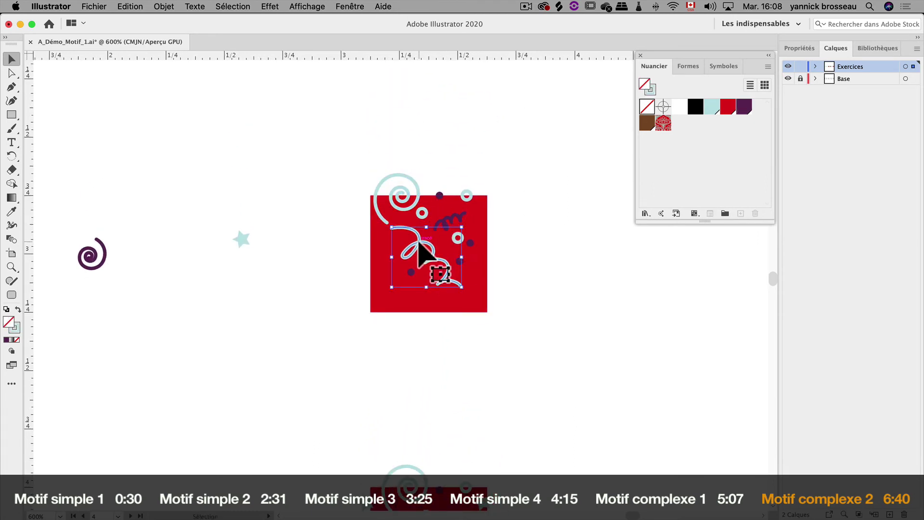
{"action": "left_click_drag", "start_coordinate": [381, 136], "coordinate": [496, 202]}
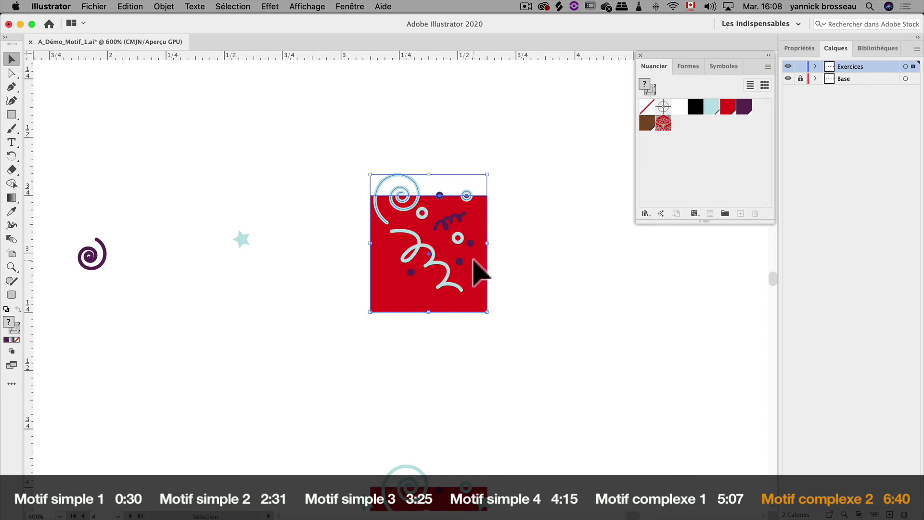
{"action": "left_click_drag", "start_coordinate": [473, 260], "coordinate": [469, 379]}
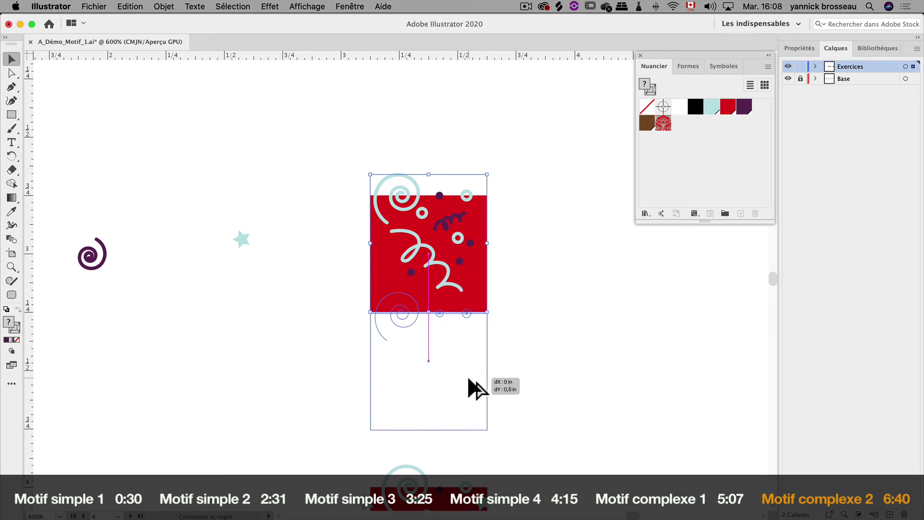
{"action": "left_click_drag", "start_coordinate": [468, 379], "coordinate": [467, 376]}
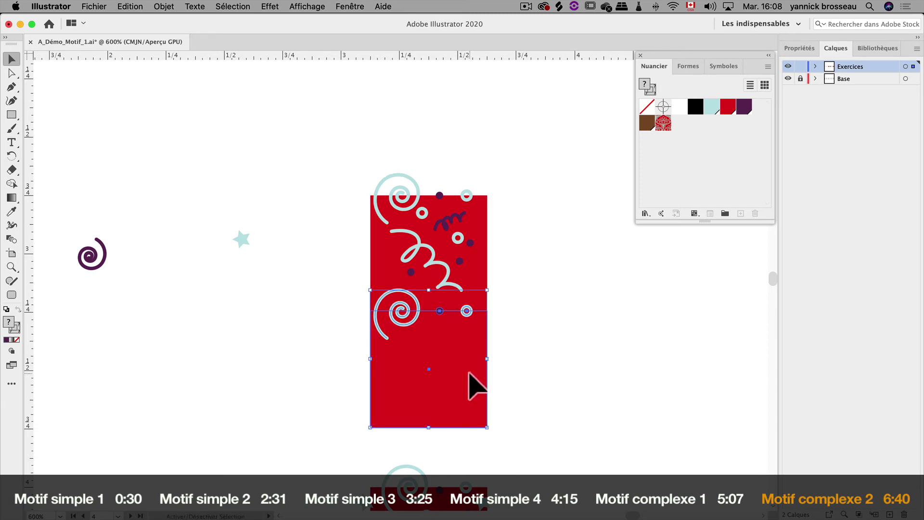
Delete the red square from the lower copy, keeping its spiral, ring and dot.
{"action": "left_click", "coordinate": [504, 359]}
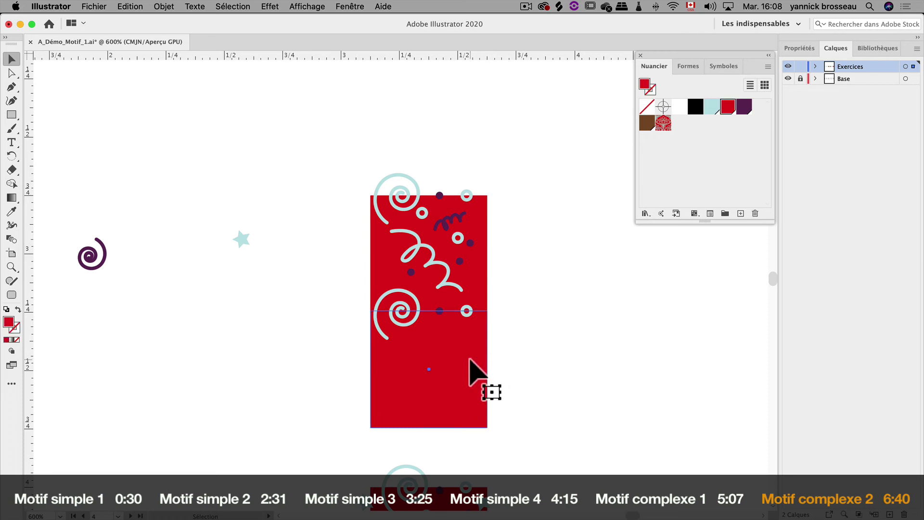
{"action": "key", "text": "Delete"}
{"action": "left_click_drag", "start_coordinate": [466, 373], "coordinate": [487, 262]}
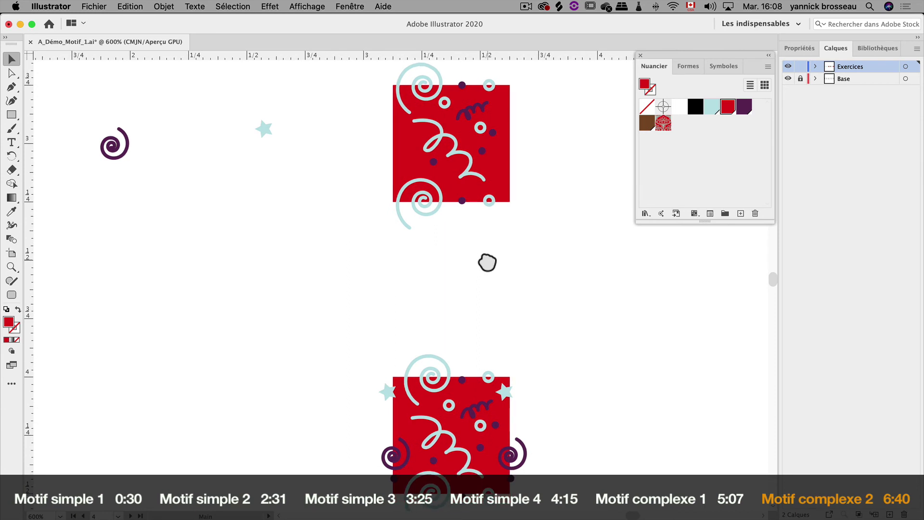
Place the purple spiral, light-blue star and a purple dot on the tile's left edge.
{"action": "left_click", "coordinate": [125, 151]}
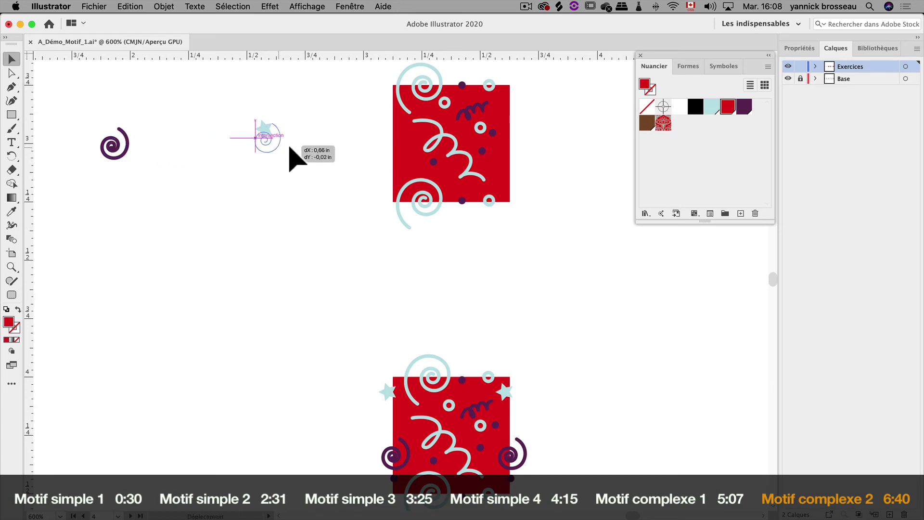
{"action": "left_click_drag", "start_coordinate": [126, 153], "coordinate": [407, 164]}
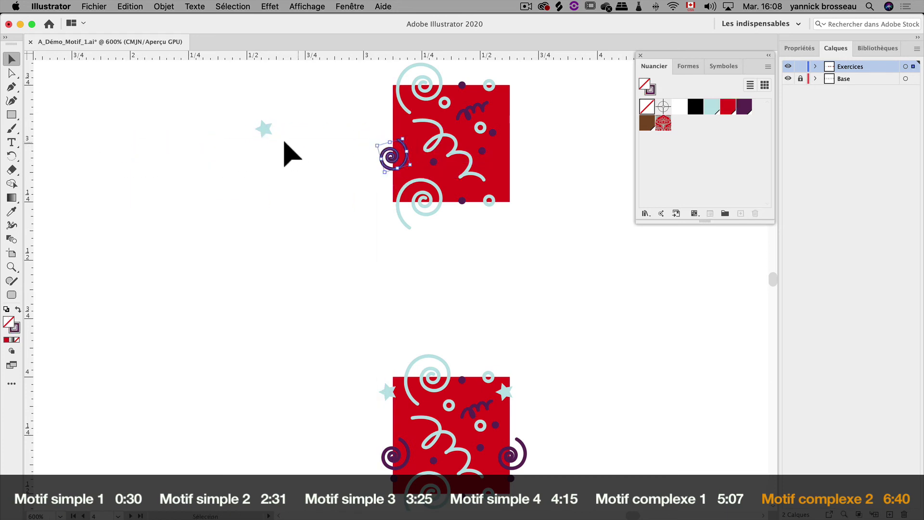
{"action": "mouse_move", "coordinate": [263, 134]}
{"action": "left_mouse_down"}
{"action": "mouse_move", "coordinate": [370, 104]}
{"action": "mouse_move", "coordinate": [390, 121]}
{"action": "left_mouse_up"}
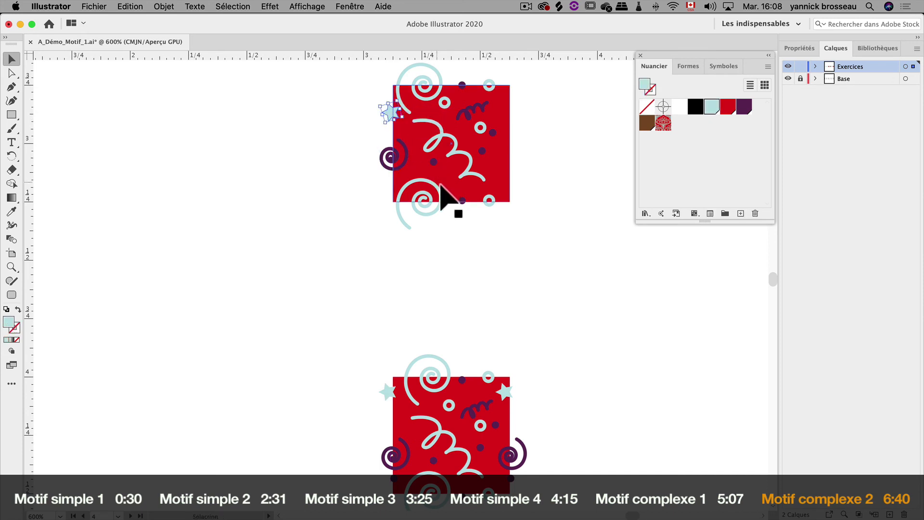
{"action": "left_click", "coordinate": [433, 162]}
{"action": "left_click_drag", "start_coordinate": [435, 166], "coordinate": [392, 185]}
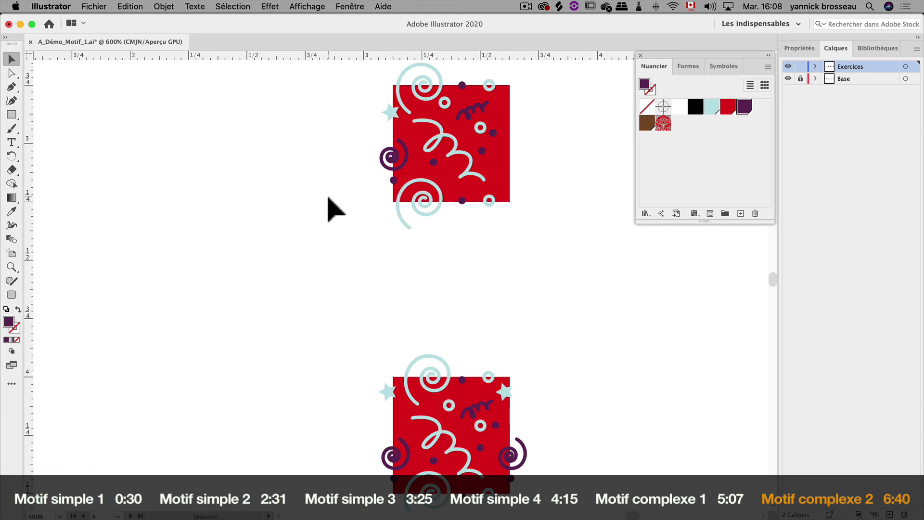
Copy the red square and its left-edge pieces one tile width to the right.
{"action": "mouse_move", "coordinate": [334, 100]}
{"action": "left_mouse_down"}
{"action": "mouse_move", "coordinate": [396, 190]}
{"action": "mouse_move", "coordinate": [528, 167]}
{"action": "mouse_move", "coordinate": [423, 248]}
{"action": "mouse_move", "coordinate": [482, 263]}
{"action": "mouse_move", "coordinate": [463, 264]}
{"action": "left_mouse_up"}
{"action": "key", "text": "z"}
{"action": "key", "text": "v"}
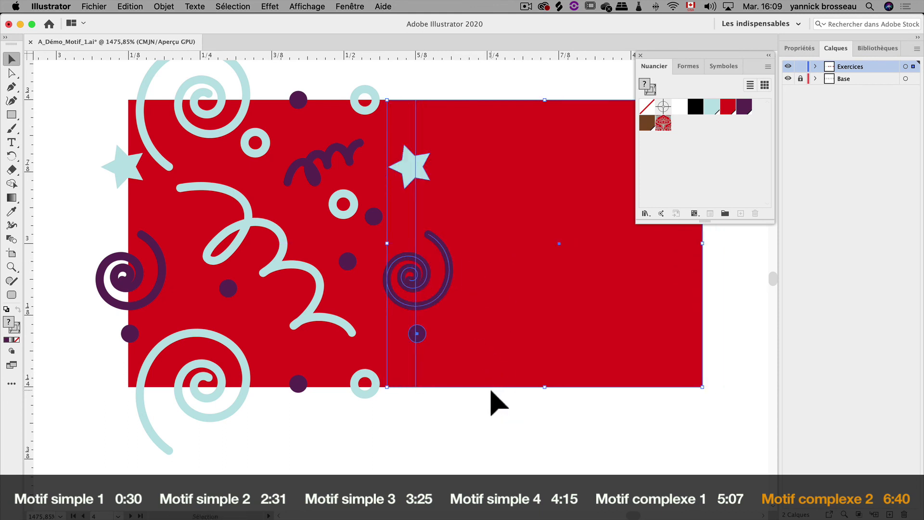
Delete the duplicate red square and turn all the confetti tile artwork into a new pattern swatch.
{"action": "left_click", "coordinate": [501, 371]}
{"action": "key", "text": "Delete"}
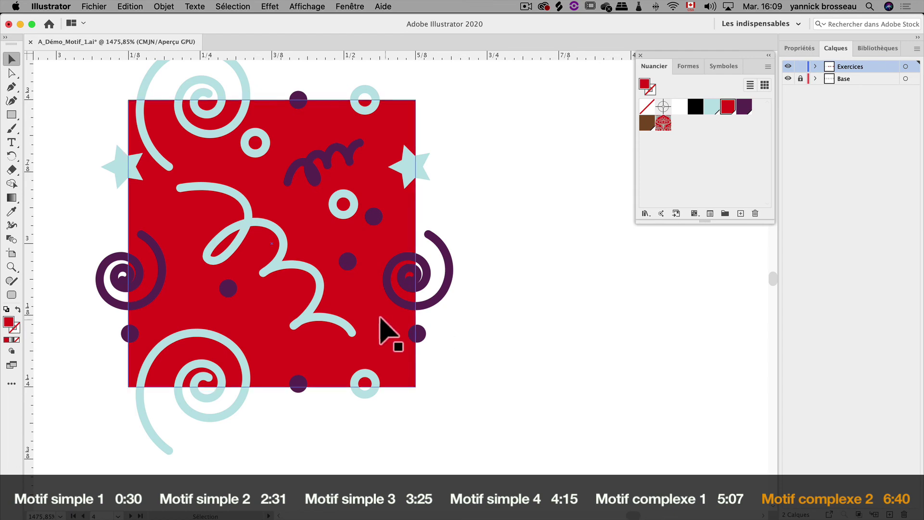
{"action": "left_click", "coordinate": [378, 310], "text": "alt+super"}
{"action": "left_click", "coordinate": [367, 249], "text": "alt+super"}
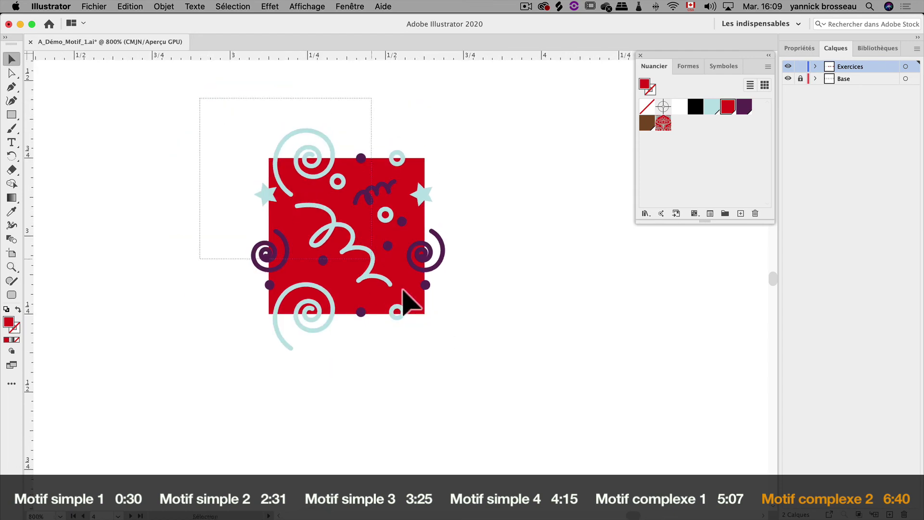
{"action": "left_click_drag", "start_coordinate": [199, 97], "coordinate": [481, 375]}
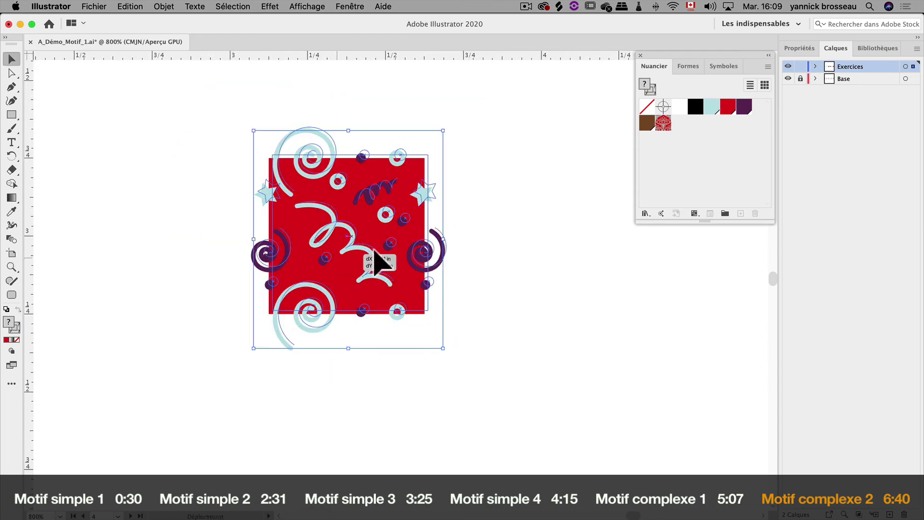
{"action": "left_click_drag", "start_coordinate": [337, 267], "coordinate": [744, 170]}
Fill the large red square with the new confetti pattern swatch.
{"action": "left_click", "coordinate": [559, 265], "text": "alt+super"}
{"action": "left_click_drag", "start_coordinate": [558, 266], "coordinate": [331, 219]}
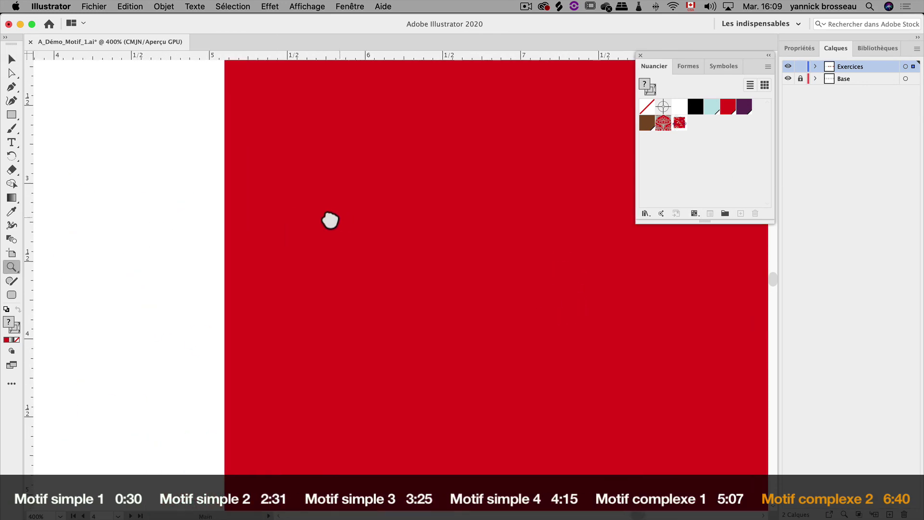
{"action": "scroll", "coordinate": [440, 268], "scroll_direction": "down", "scroll_amount": 3}
{"action": "left_click_drag", "start_coordinate": [441, 299], "coordinate": [448, 283]}
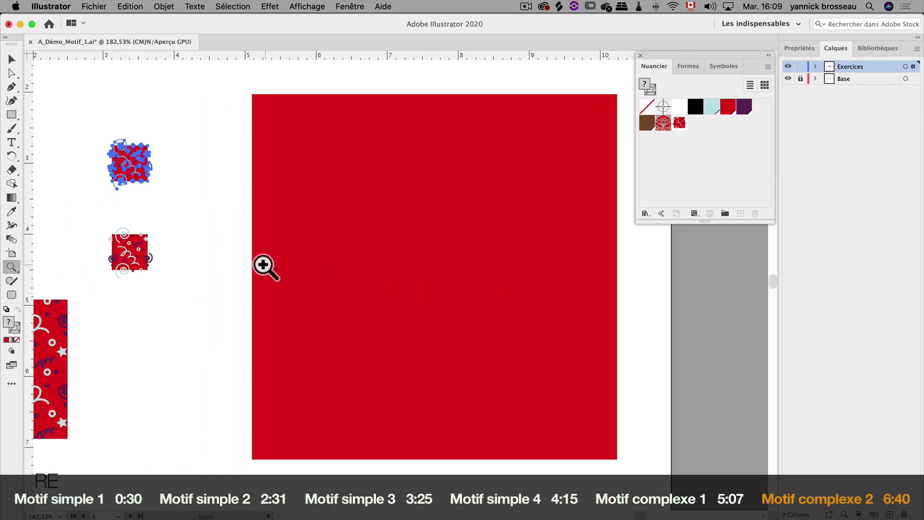
{"action": "key", "text": "v"}
{"action": "left_click", "coordinate": [303, 278]}
{"action": "left_click", "coordinate": [679, 123]}
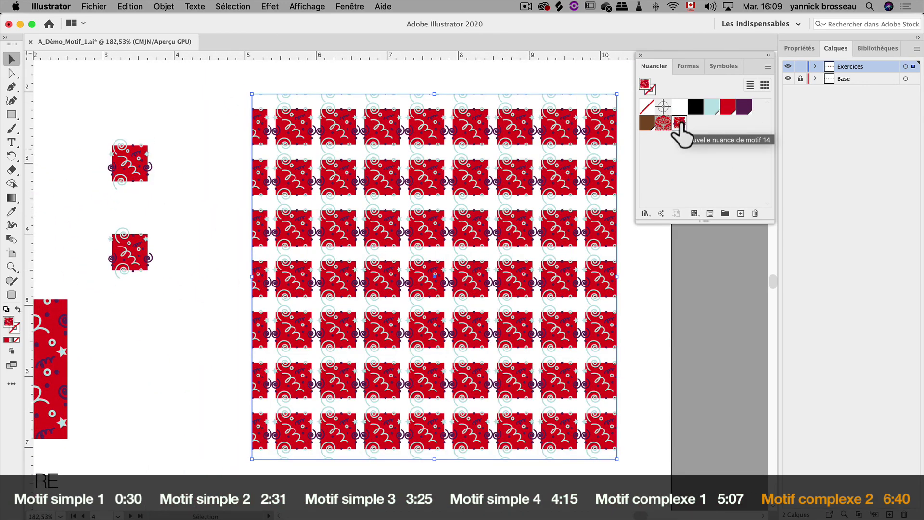
Edit the confetti pattern, trimming its tile edges to the red square (0.5 in by 0.4942 in).
{"action": "double_click", "coordinate": [679, 123]}
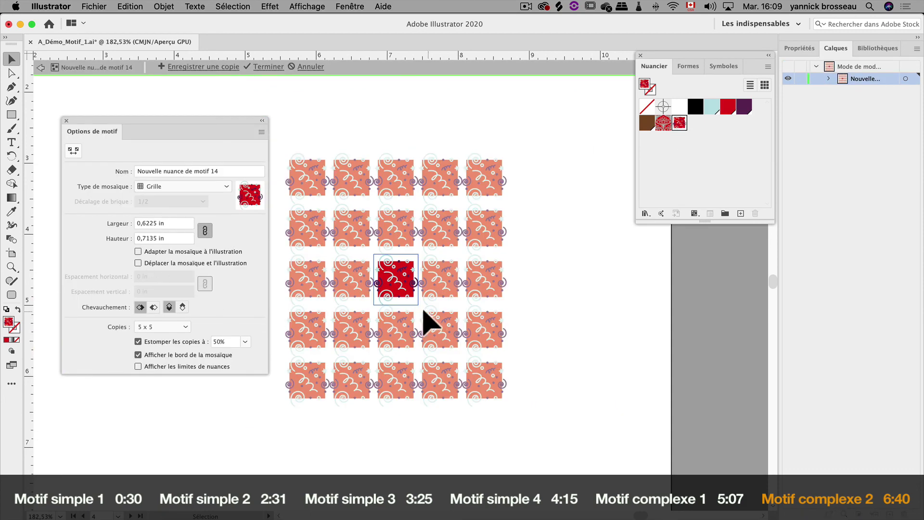
{"action": "key", "text": "ctrl+plus"}
{"action": "key", "text": "ctrl+plus"}
{"action": "key", "text": "ctrl+plus"}
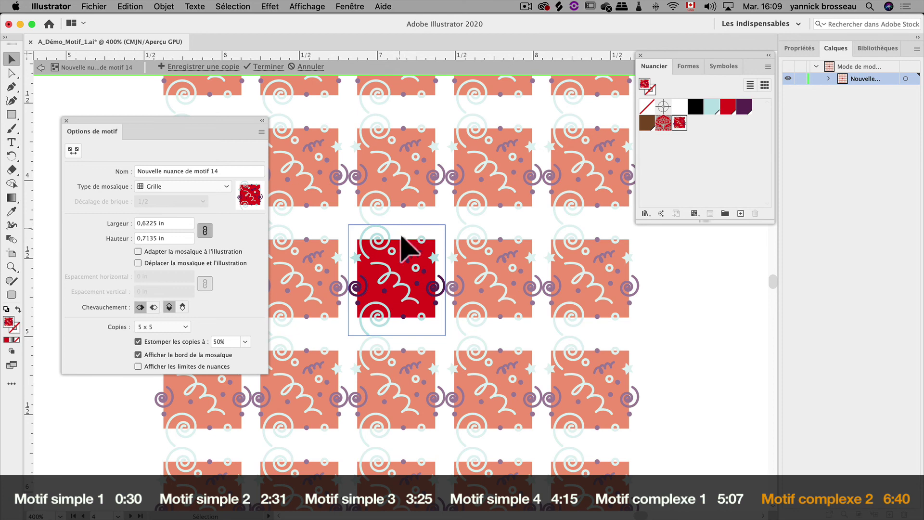
{"action": "left_click", "coordinate": [73, 151]}
{"action": "left_click_drag", "start_coordinate": [397, 224], "coordinate": [396, 239]}
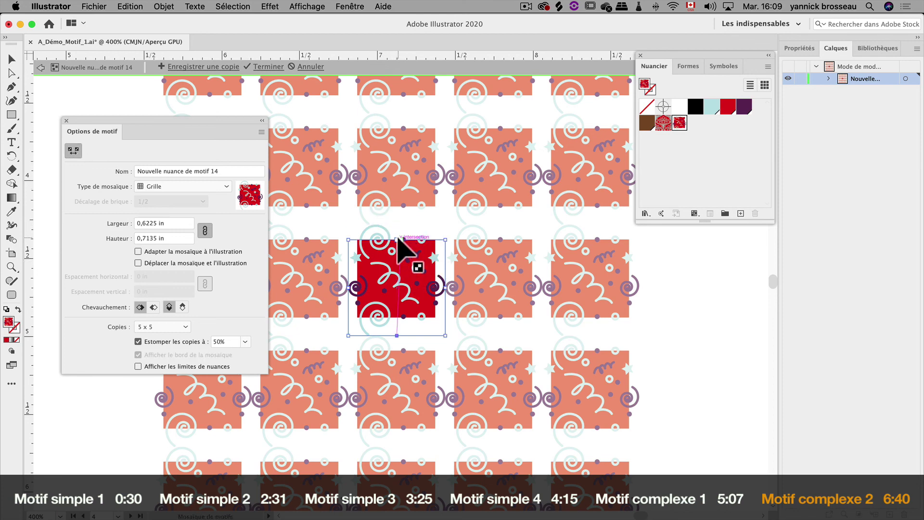
{"action": "left_click_drag", "start_coordinate": [398, 335], "coordinate": [397, 316]}
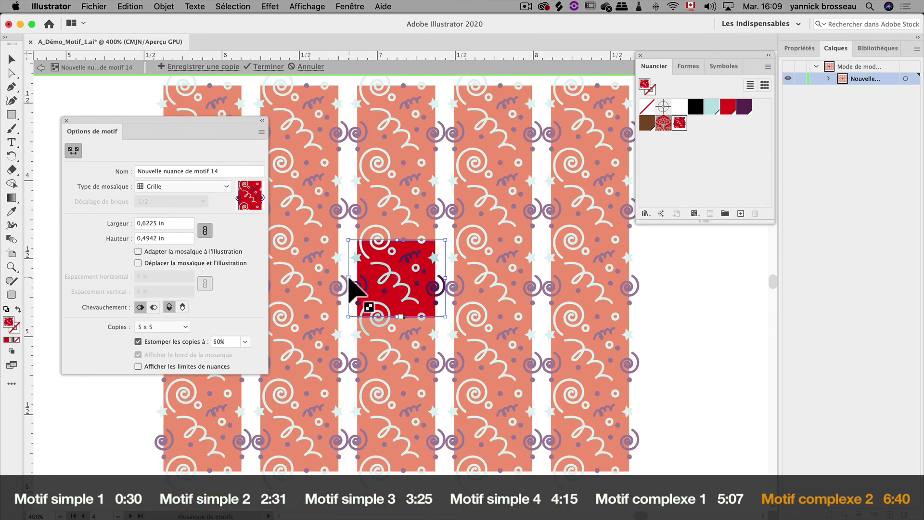
{"action": "left_click_drag", "start_coordinate": [349, 277], "coordinate": [356, 278]}
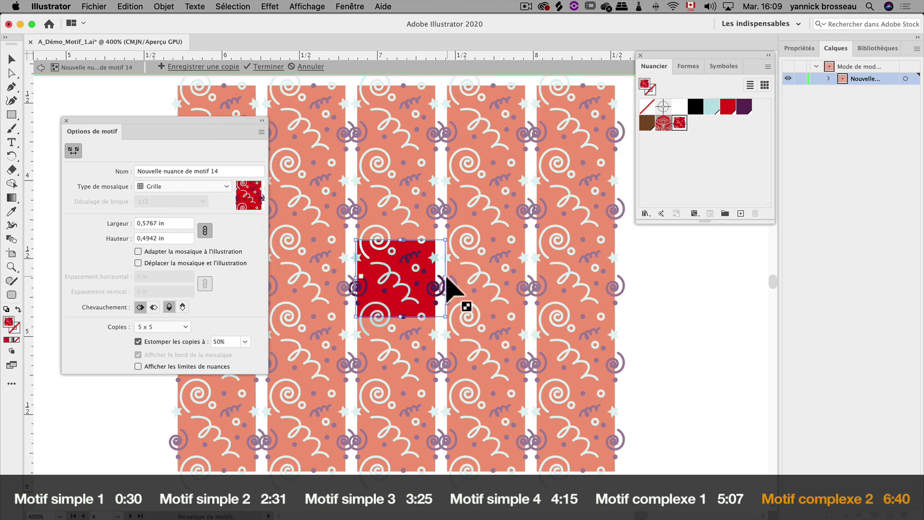
{"action": "left_click_drag", "start_coordinate": [445, 278], "coordinate": [439, 278]}
{"action": "key", "text": "super+plus"}
{"action": "key", "text": "super+plus"}
{"action": "key", "text": "super+plus"}
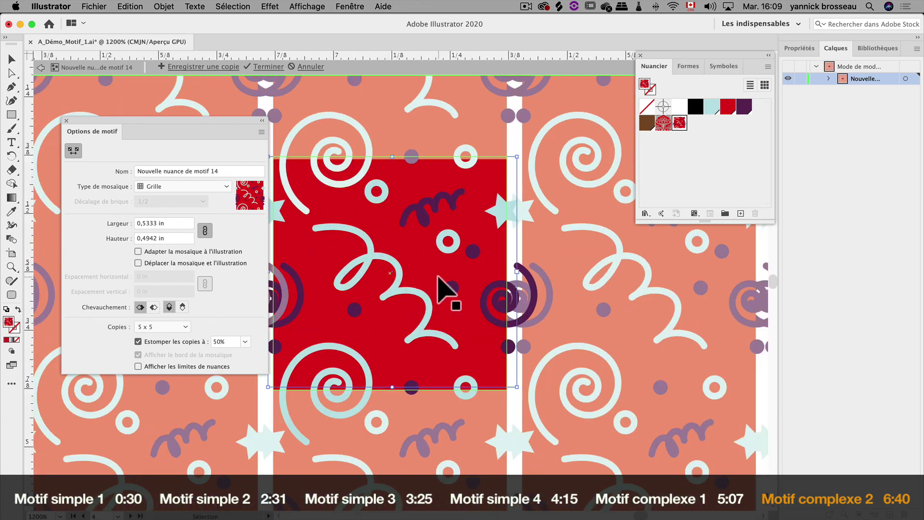
{"action": "left_click_drag", "start_coordinate": [519, 271], "coordinate": [509, 272]}
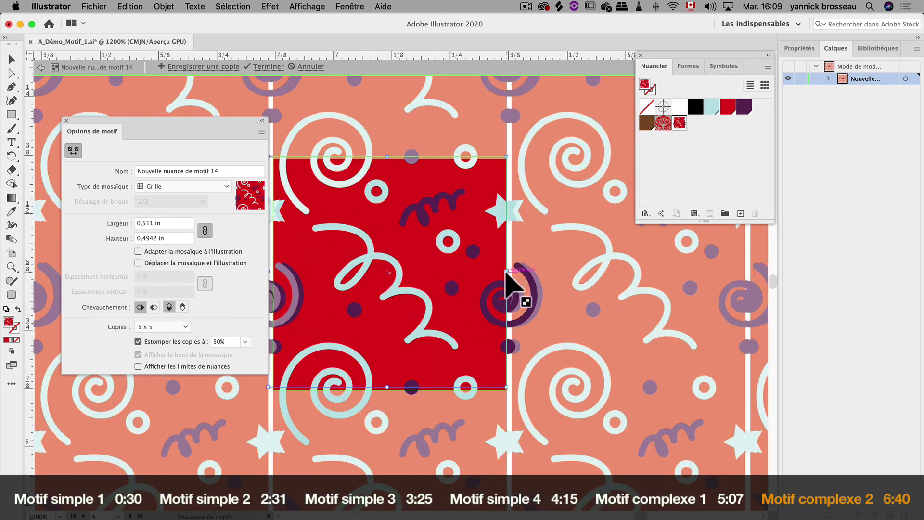
{"action": "left_click_drag", "start_coordinate": [381, 291], "coordinate": [390, 297]}
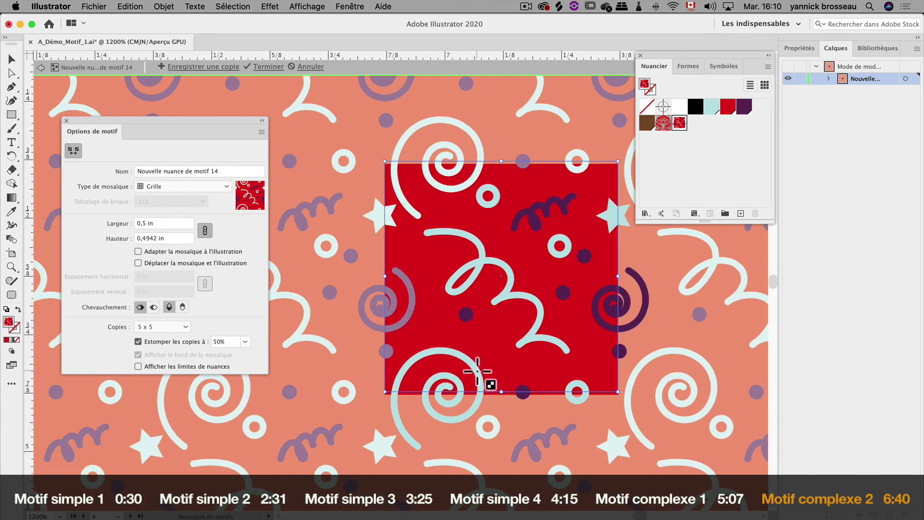
{"action": "left_click", "coordinate": [266, 70]}
Zoom out to view the large square's seamless confetti fill of spirals, stars and dots.
{"action": "key", "text": "z"}
{"action": "left_click", "coordinate": [410, 236], "text": "alt"}
{"action": "left_click", "coordinate": [411, 235], "text": "alt"}
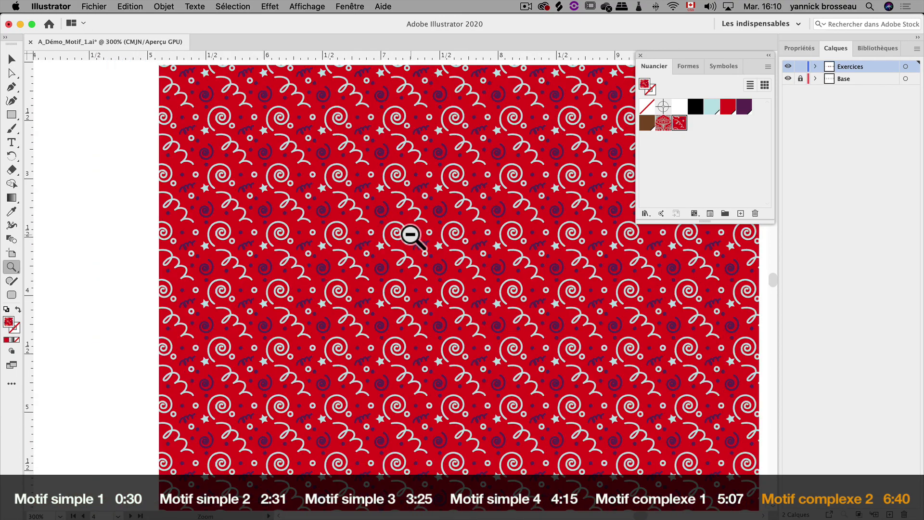
{"action": "scroll", "coordinate": [460, 250], "scroll_direction": "down", "scroll_amount": 3}
{"action": "scroll", "coordinate": [385, 258], "scroll_direction": "up", "scroll_amount": 1}
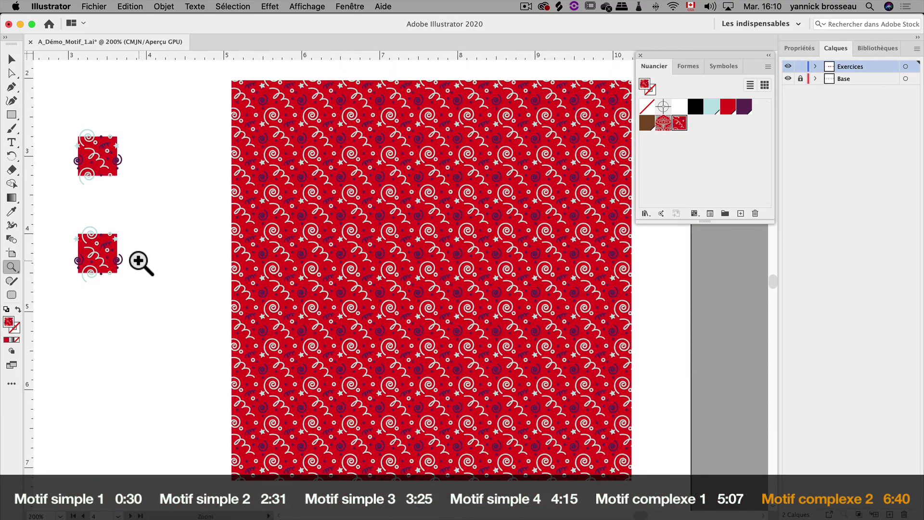